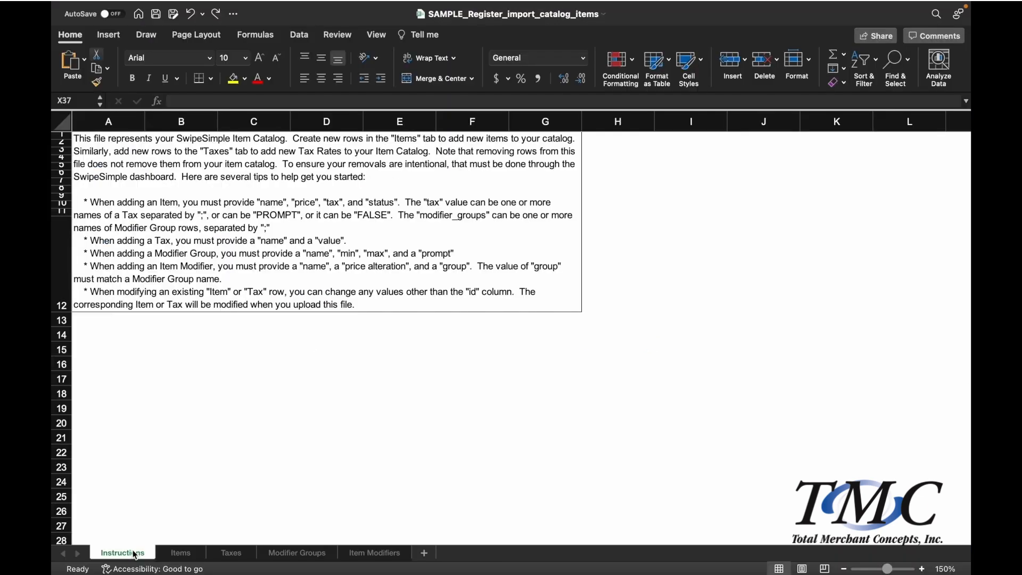
# Look through the Items, Taxes, Modifier Groups and Item Modifiers sheets and return to the Instructions sheet.
pyautogui.click(180, 554)
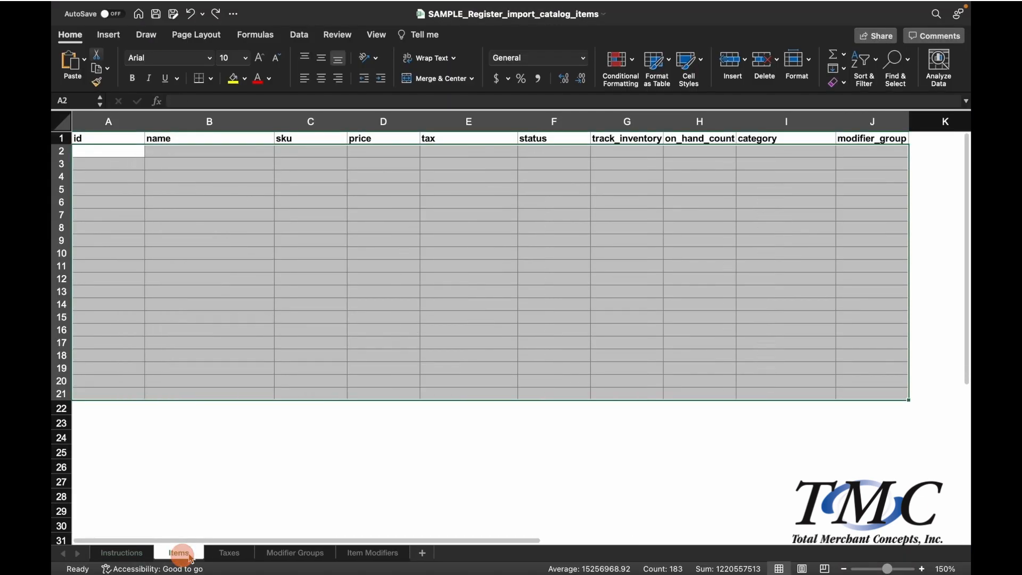
pyautogui.click(230, 553)
pyautogui.click(274, 556)
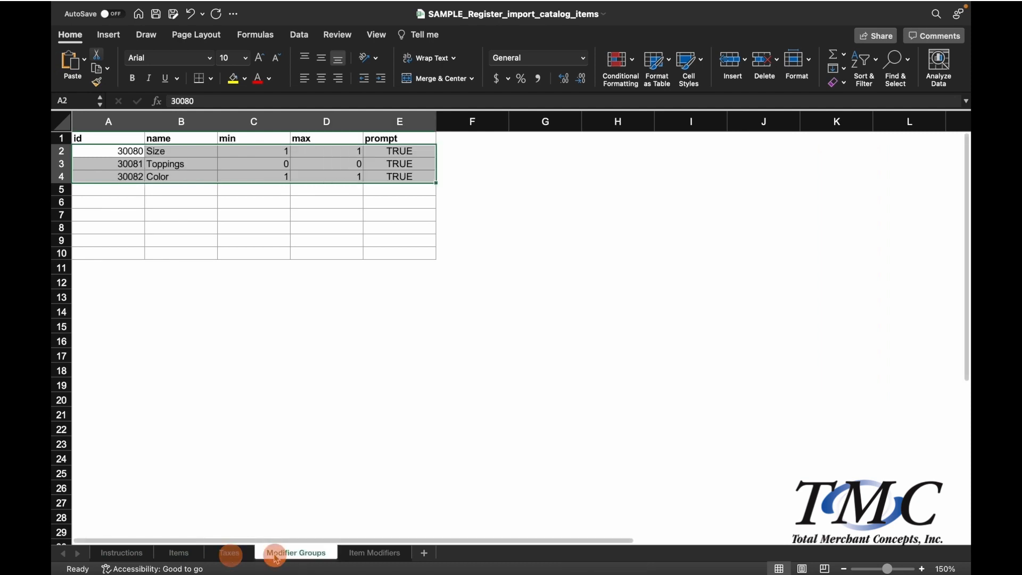
pyautogui.click(368, 555)
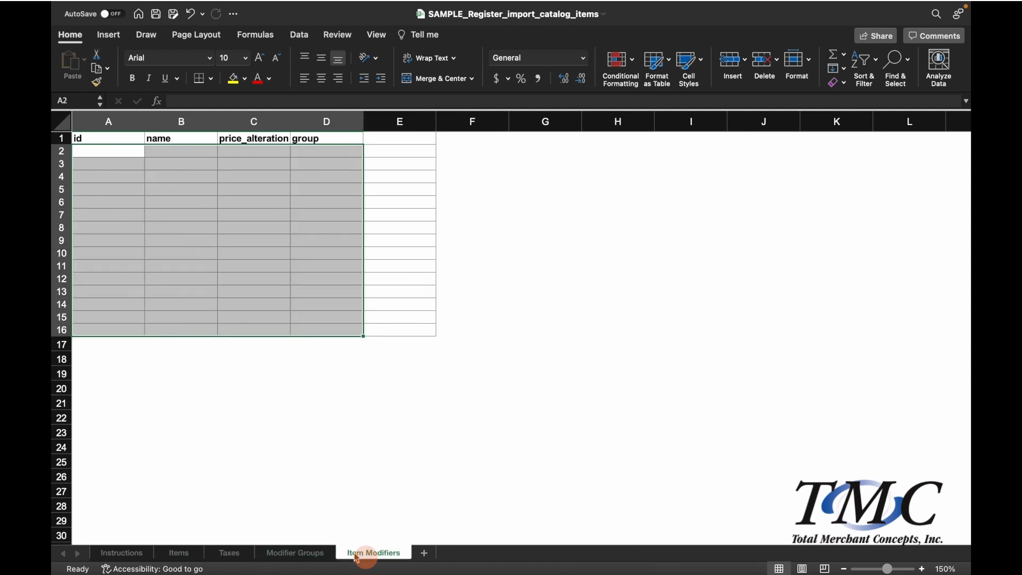
pyautogui.click(126, 554)
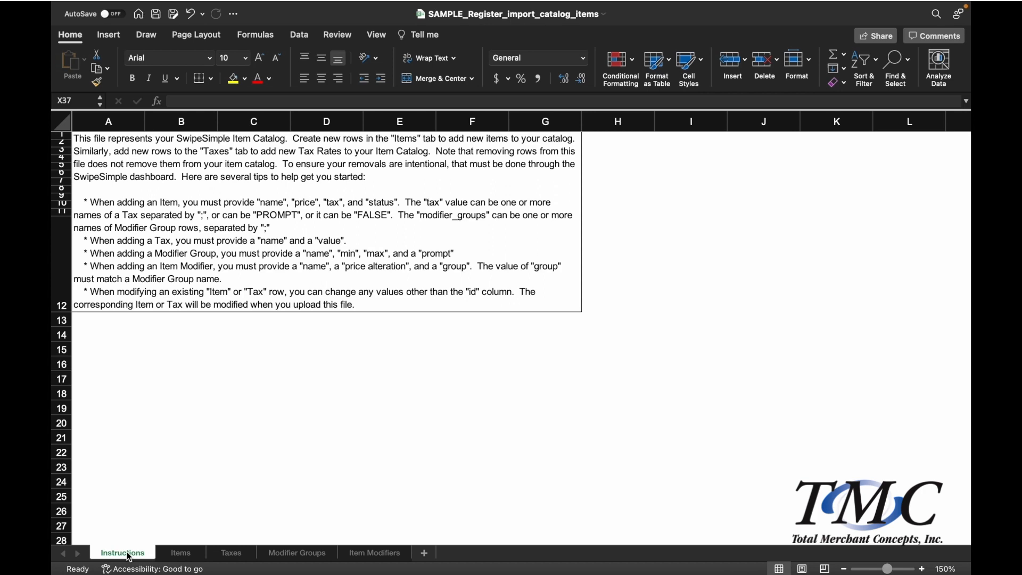
# Add a T-Shirt item in row 3 of the Items sheet: price 15, tax PROMPT, active, inventory tracked at 200, category Clothes, modifier groups Clothing Size; T-Shirt Color.
pyautogui.click(179, 553)
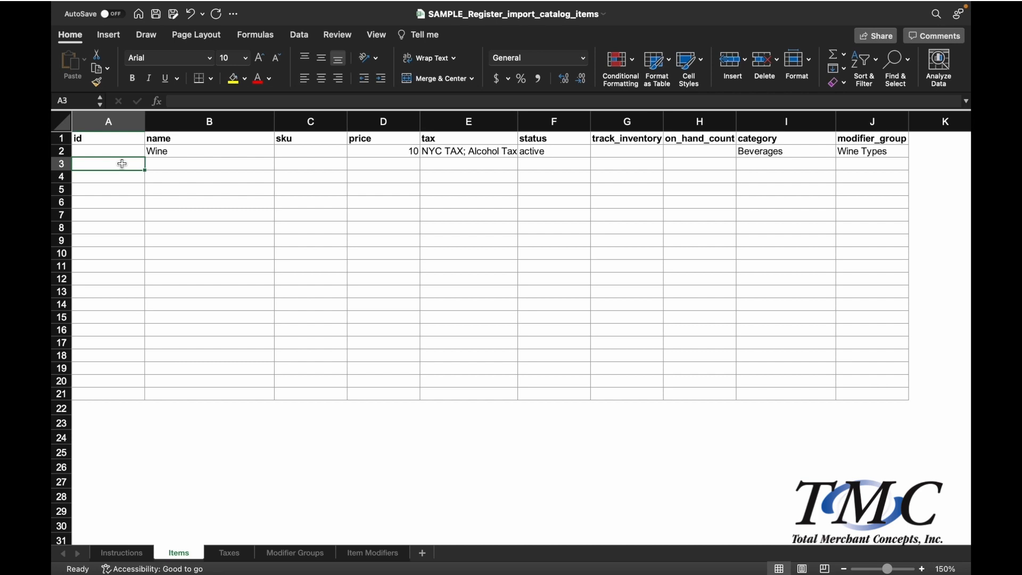
pyautogui.write('T-Shirt\t\t15\tNYC TAX; Alcohol Tax\tactive\tTRUE\t200\tClothes\tClothing Size; T-Shirt Color')
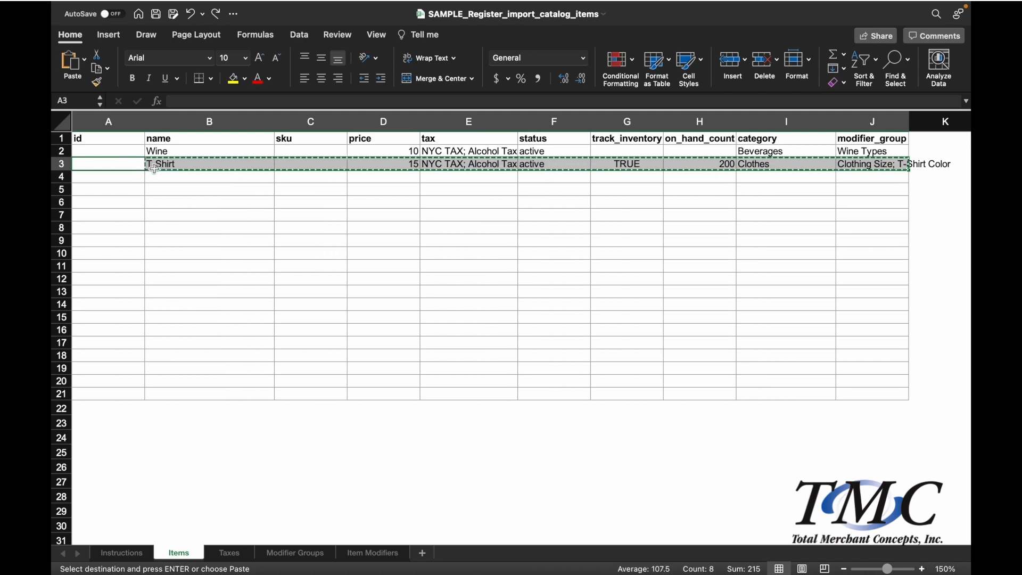
pyautogui.click(471, 165)
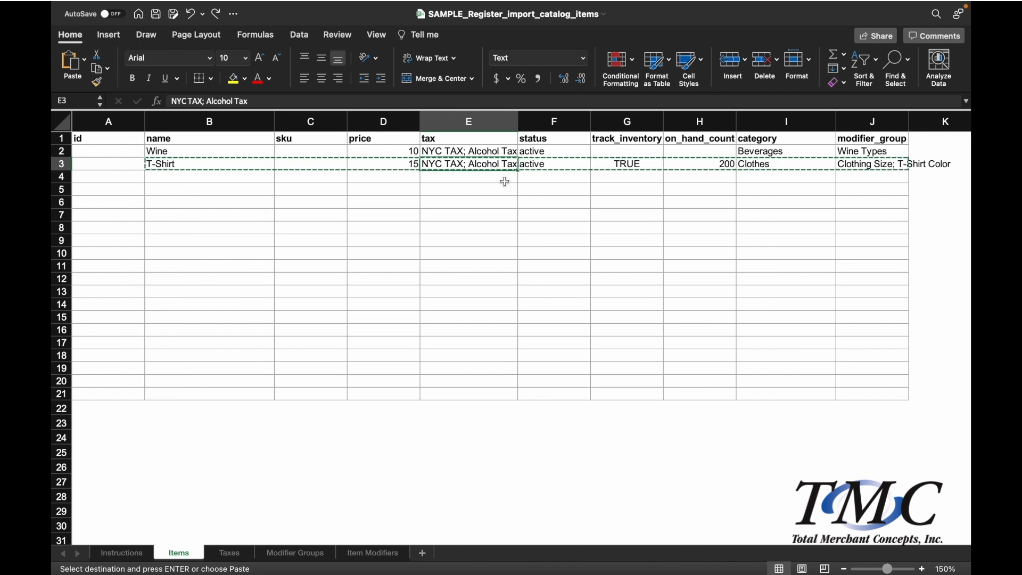
pyautogui.write('PROM')
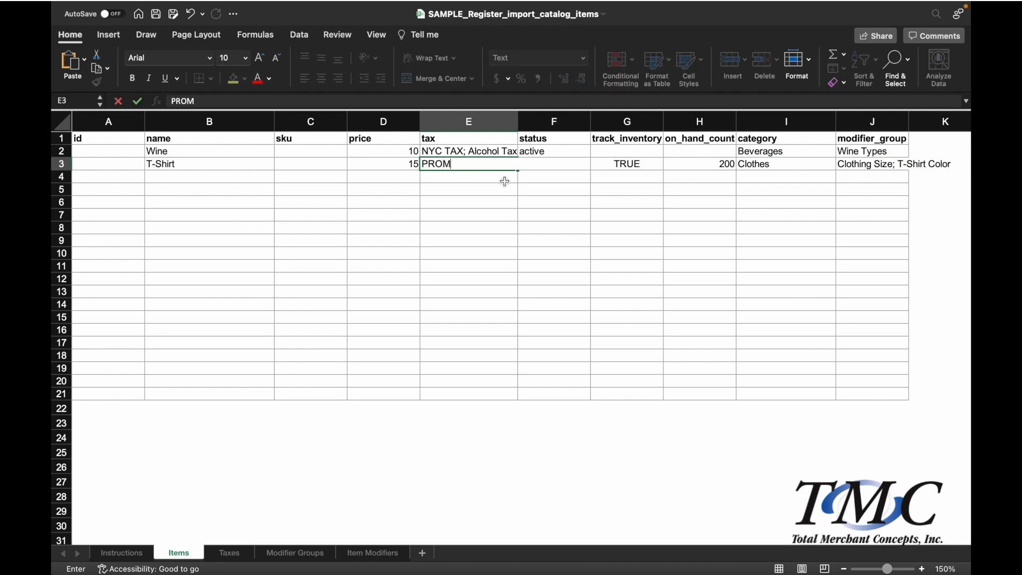
pyautogui.write('PT')
pyautogui.press('Return')
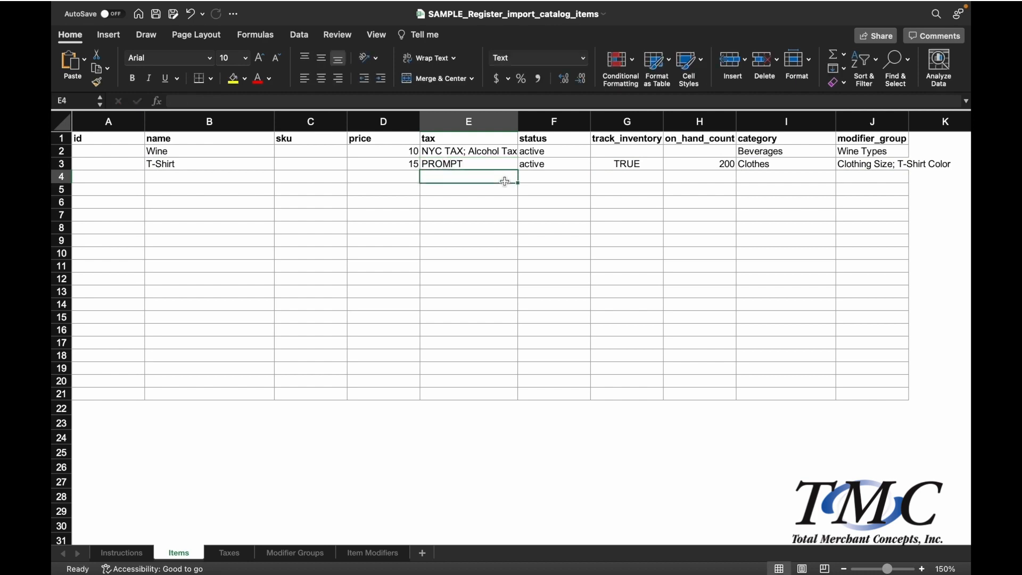
# Review the entries on the Taxes, Modifier Groups and Item Modifiers sheets, ending on the Instructions sheet.
pyautogui.click(230, 554)
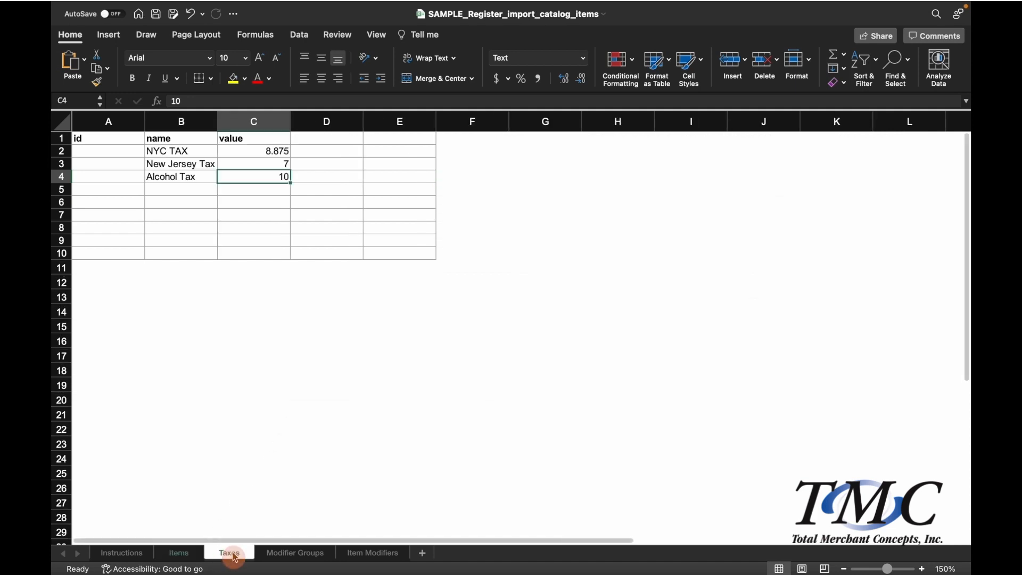
pyautogui.click(285, 558)
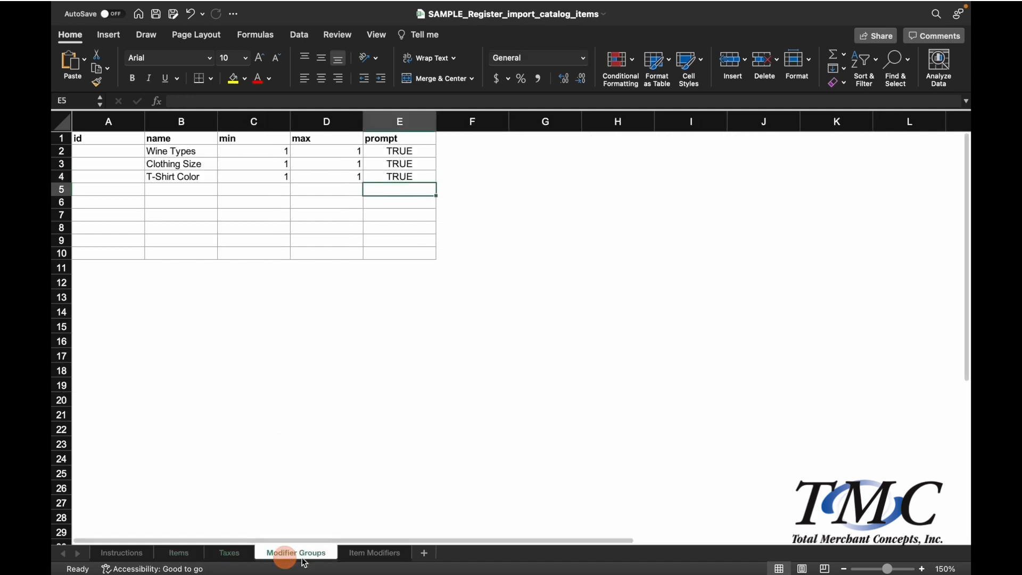
pyautogui.click(371, 557)
pyautogui.click(123, 554)
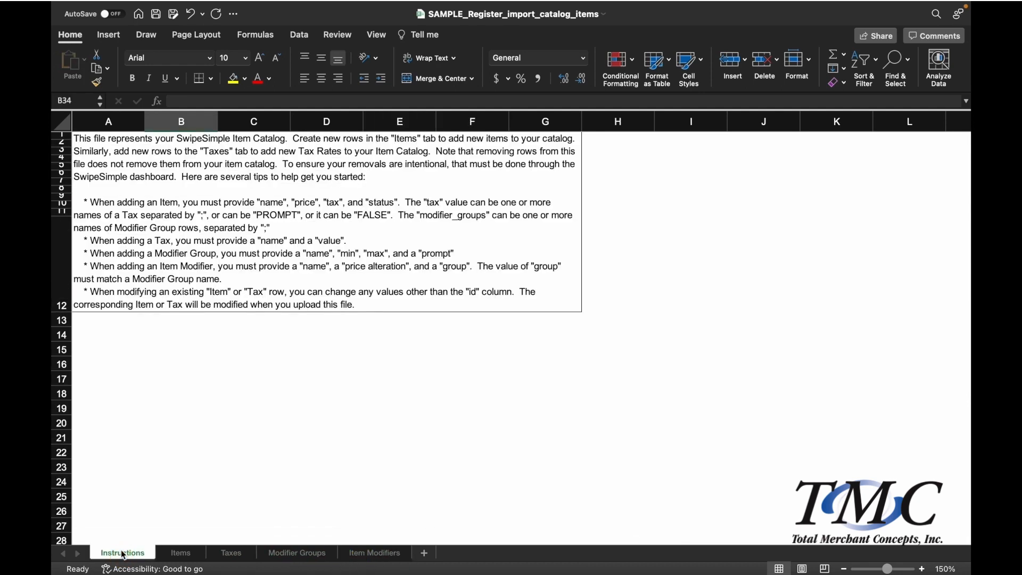
# Enter an item named Wine with a price of 10 in row 2 of the Items sheet.
pyautogui.click(181, 555)
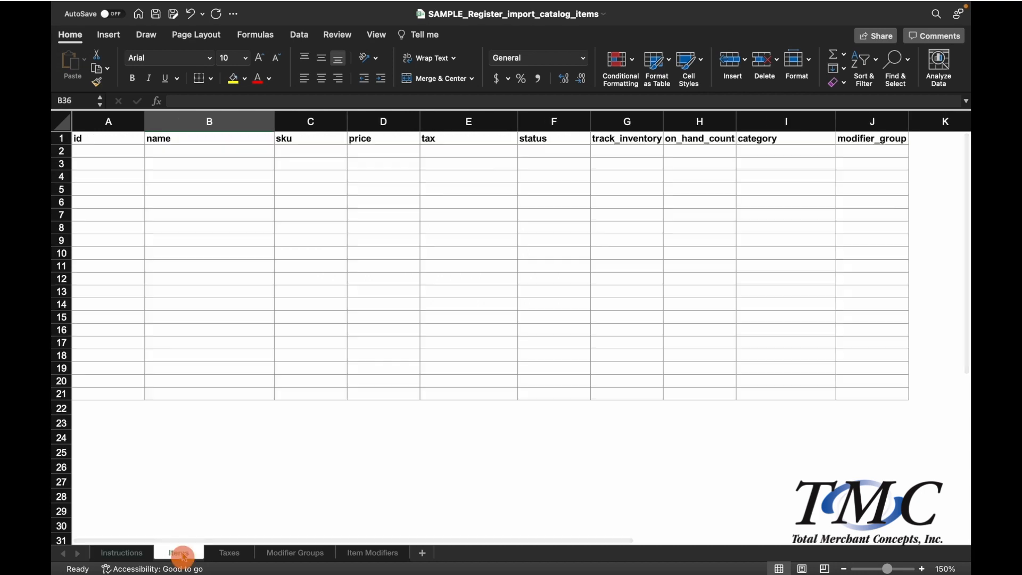
pyautogui.click(188, 155)
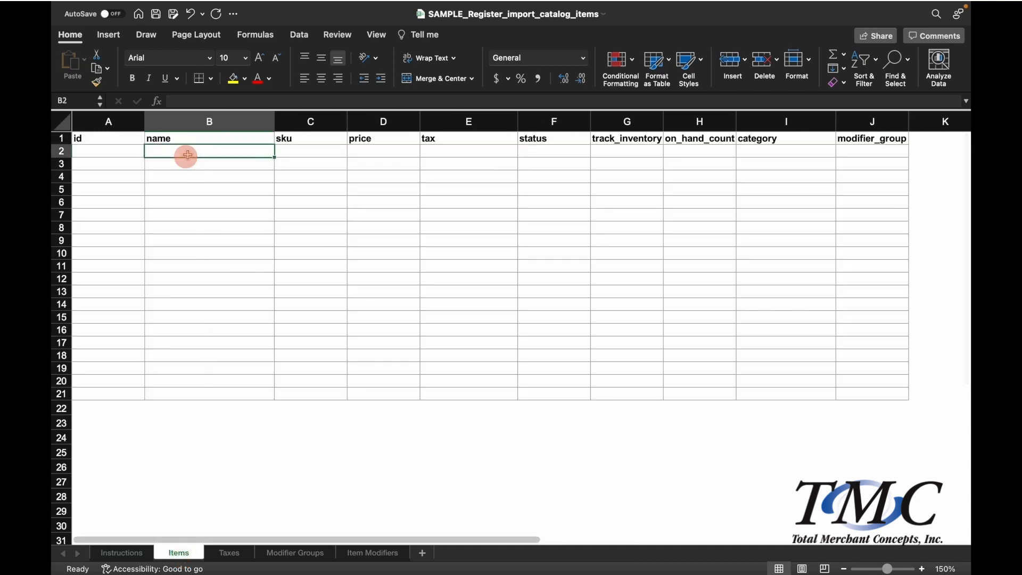
pyautogui.write('Wine')
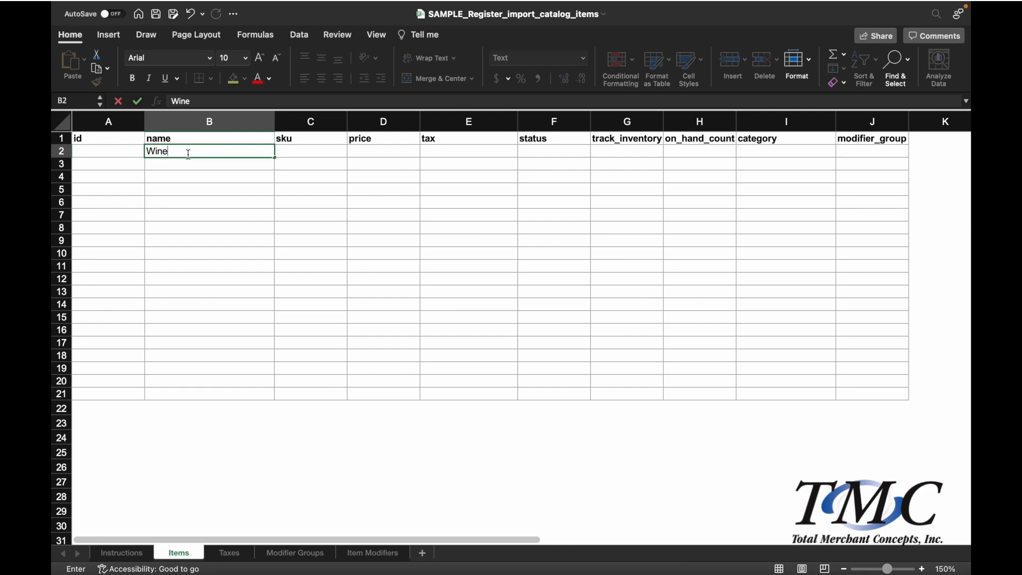
pyautogui.press('Tab')
pyautogui.press('Tab')
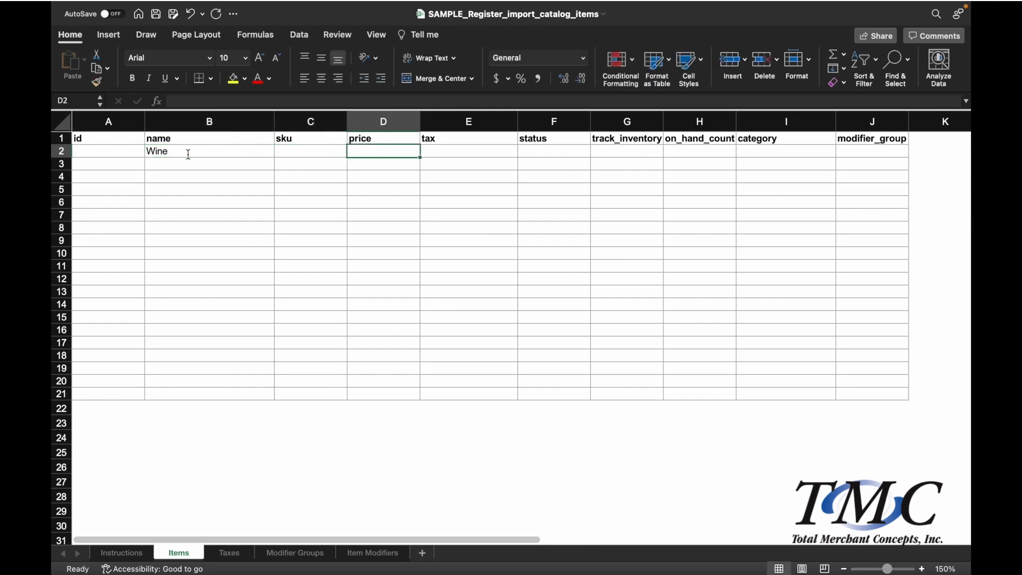
pyautogui.write('10.0')
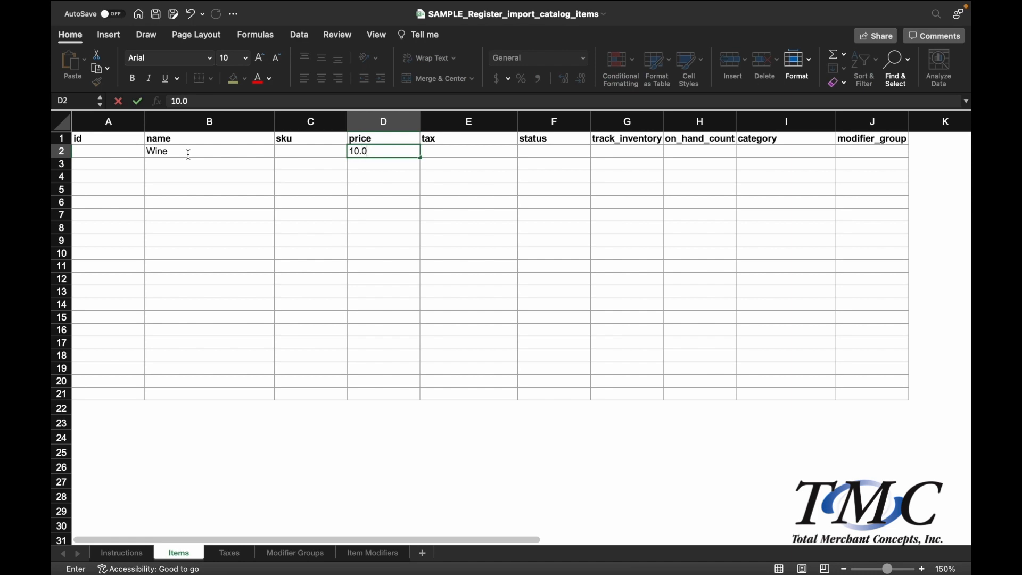
pyautogui.press('Tab')
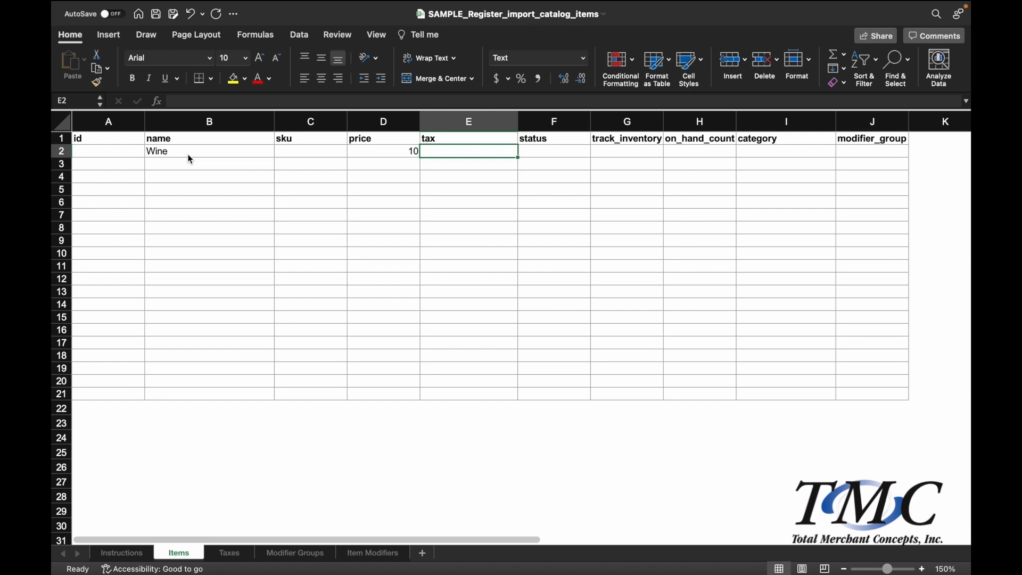
# Set the Wine item's tax to "NYC TAX; Alcohol Tax" and enter PROMPT as the tax in row 3.
pyautogui.write('NYC TAX')
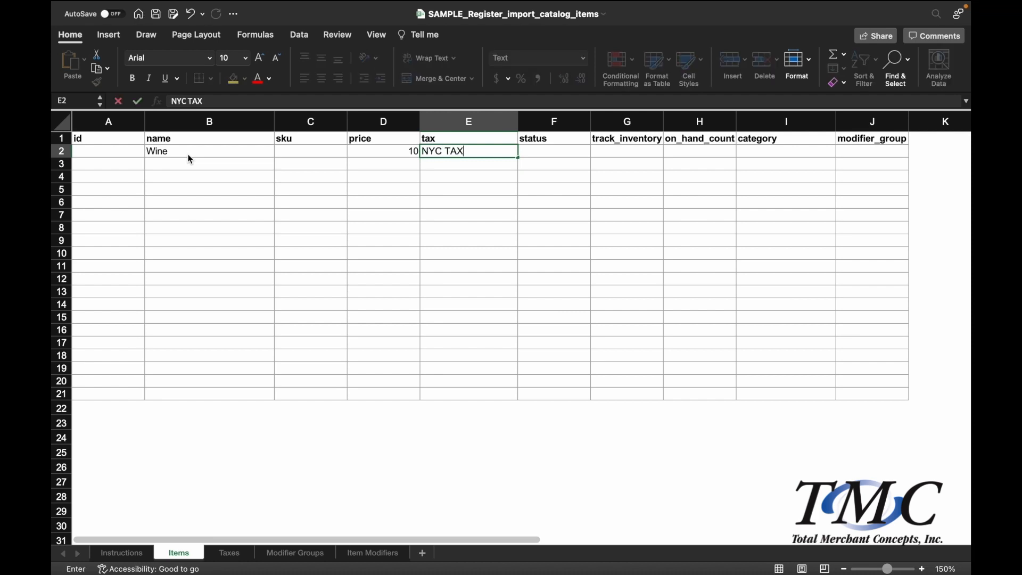
pyautogui.write('; Alcohol Tax')
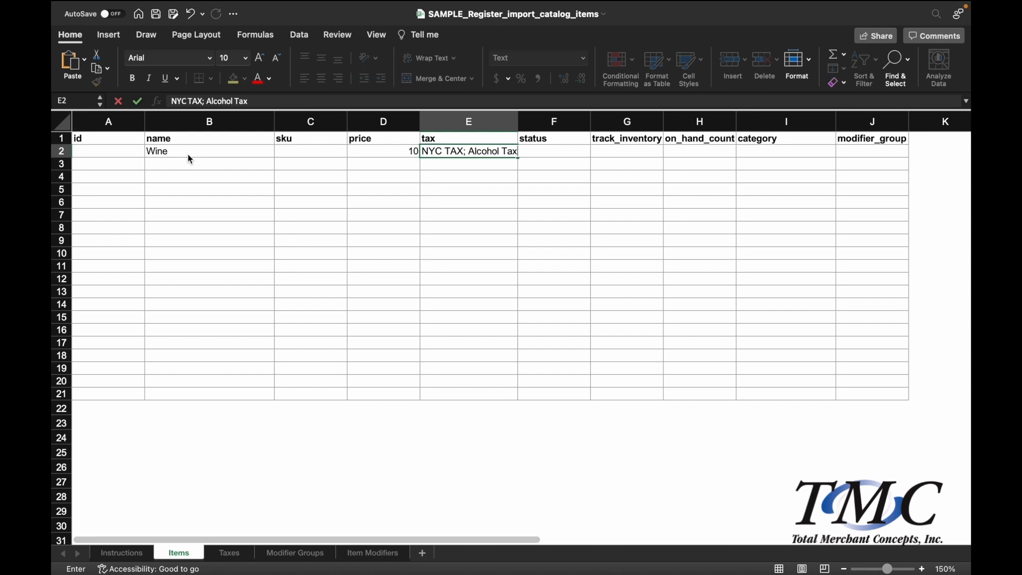
pyautogui.press('Return')
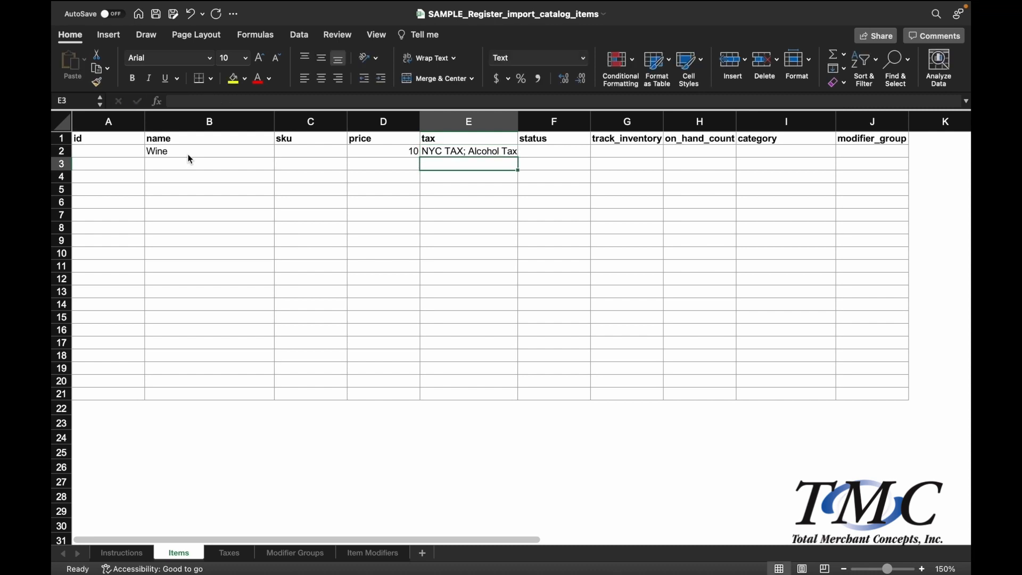
pyautogui.write('PROMPT')
# Complete the Wine row with status active, category Beverages and modifier group Wine Types.
pyautogui.press('Up')
pyautogui.press('Right')
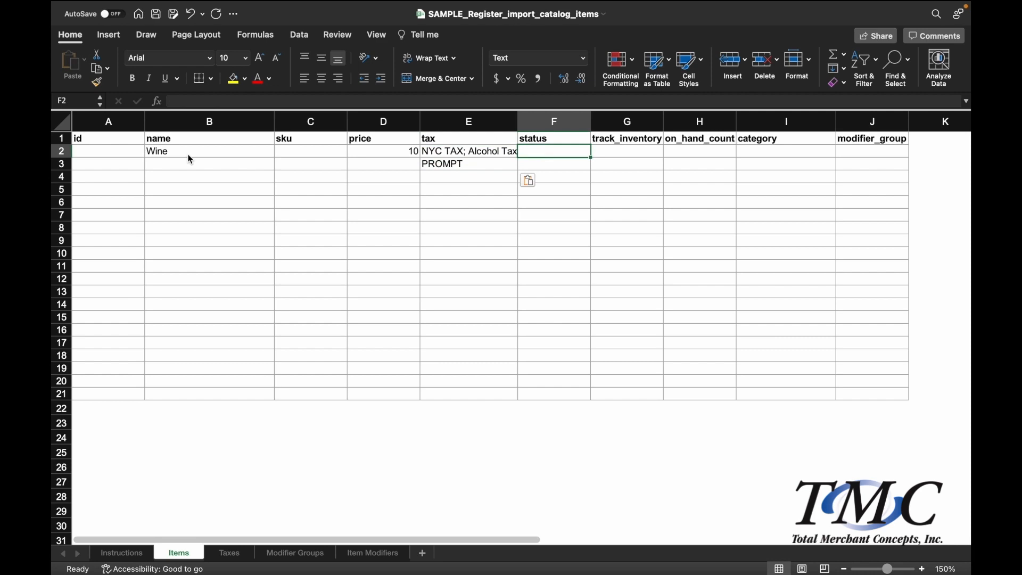
pyautogui.write('active')
pyautogui.press('Tab')
pyautogui.press('Tab')
pyautogui.press('Tab')
pyautogui.write('Beverages')
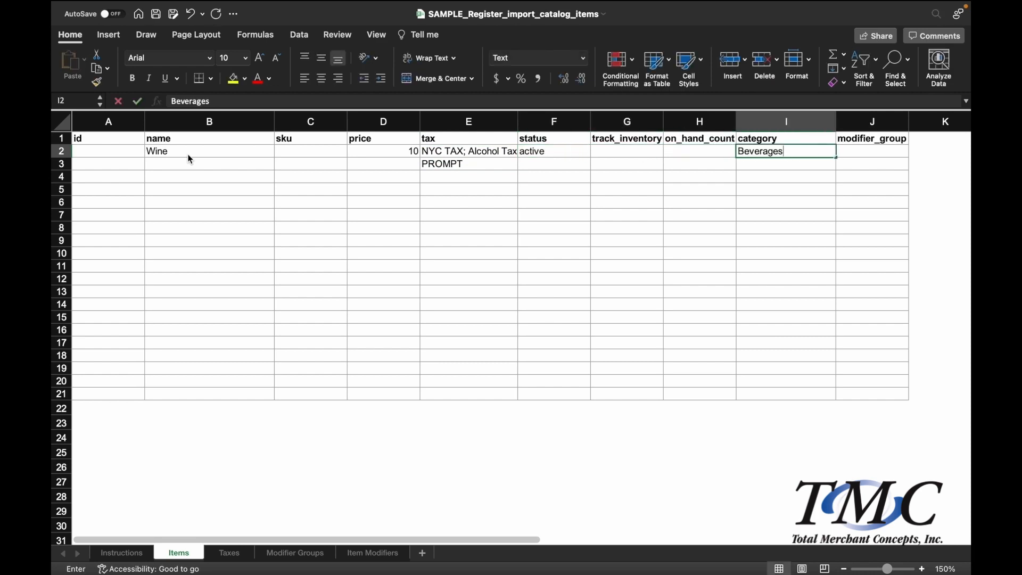
pyautogui.press('Tab')
pyautogui.write('Wine Types')
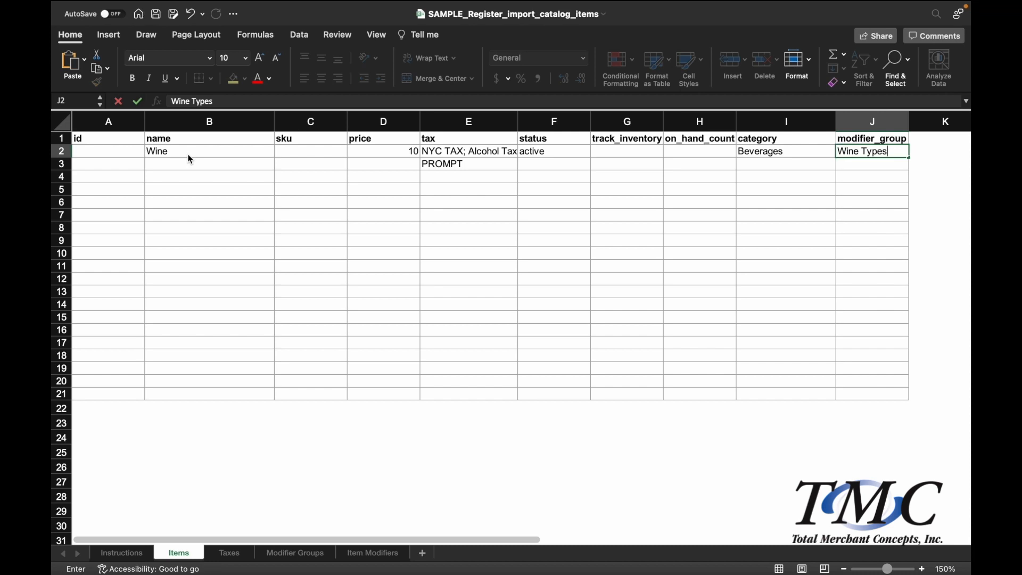
# Enter an item named T-Shirt with a price of 15 in row 3.
pyautogui.click(187, 164)
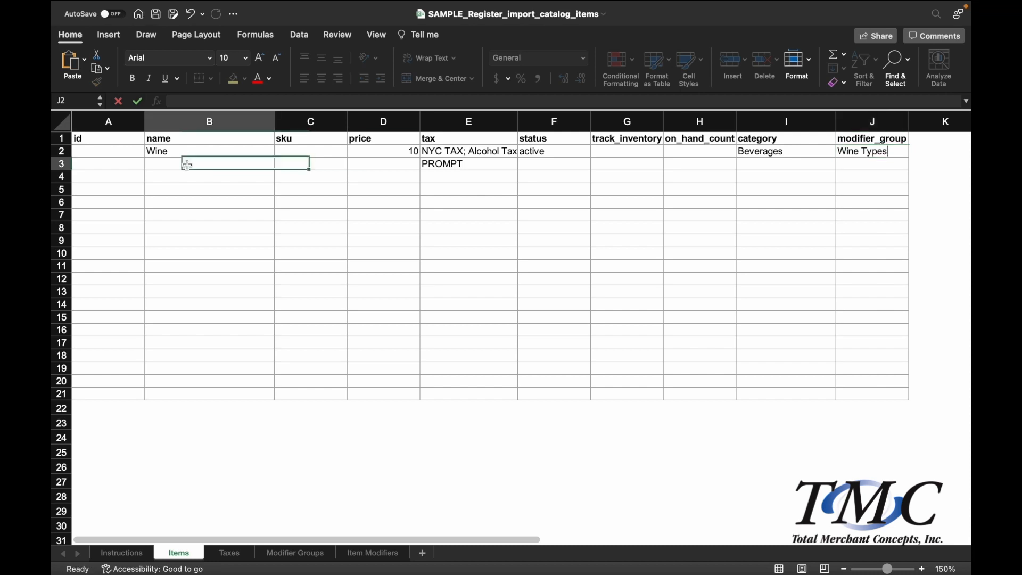
pyautogui.write('T-Shirt')
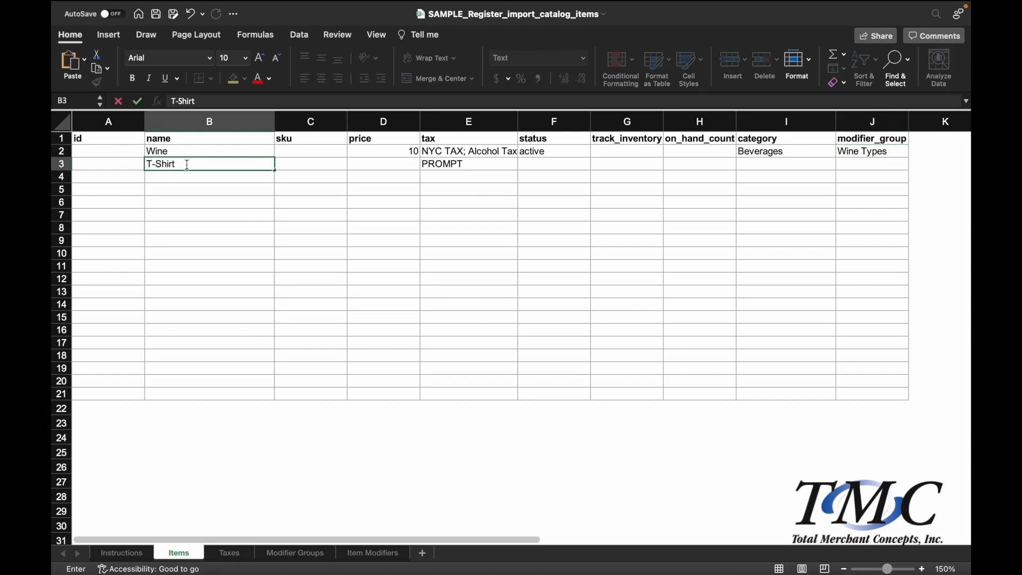
pyautogui.press('Tab')
pyautogui.press('Tab')
pyautogui.write('15')
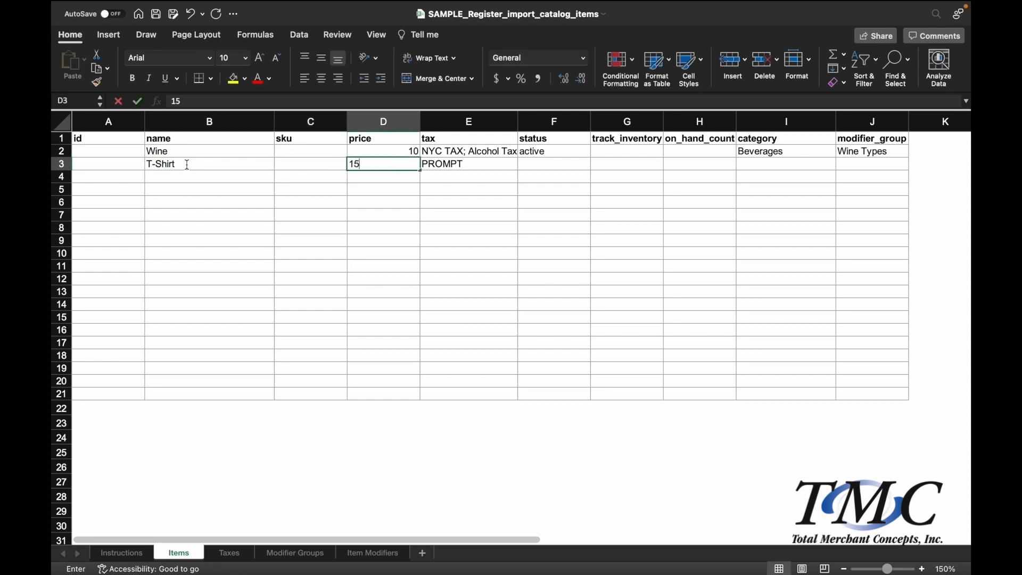
pyautogui.press('Tab')
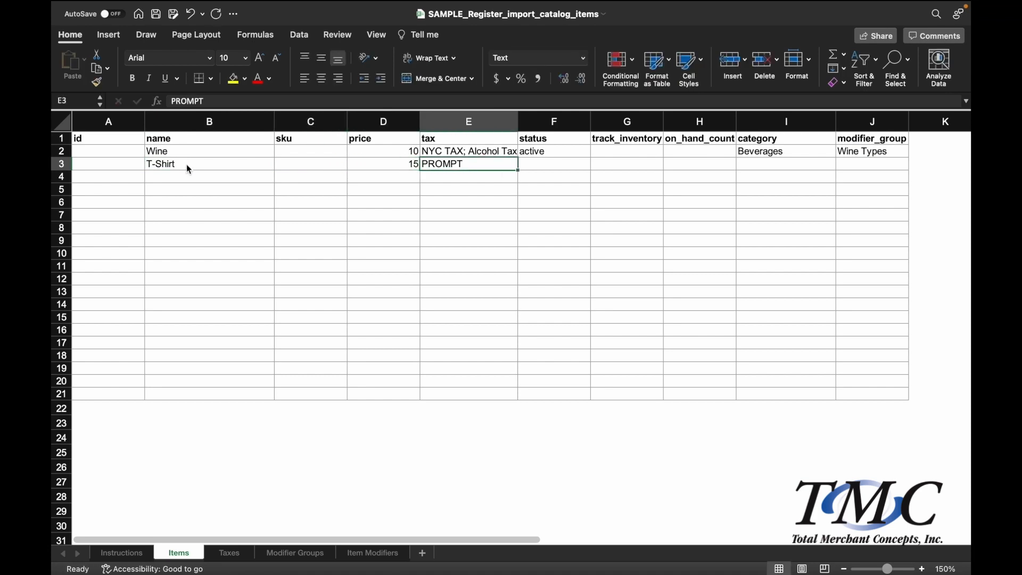
# Set the T-Shirt's status to active, track_inventory to TRUE and on_hand_count to 200.
pyautogui.press('Tab')
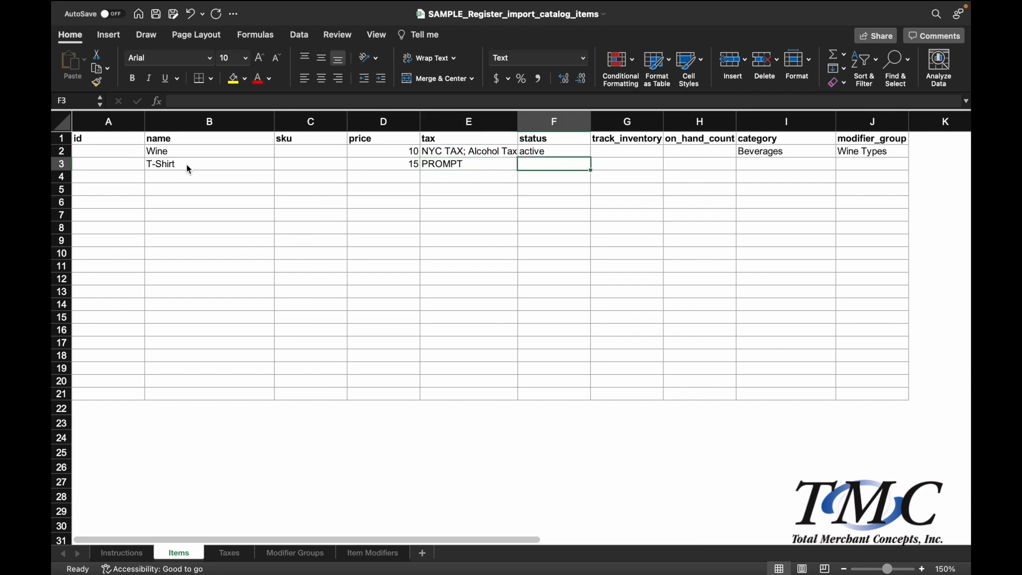
pyautogui.write('active')
pyautogui.press('Tab')
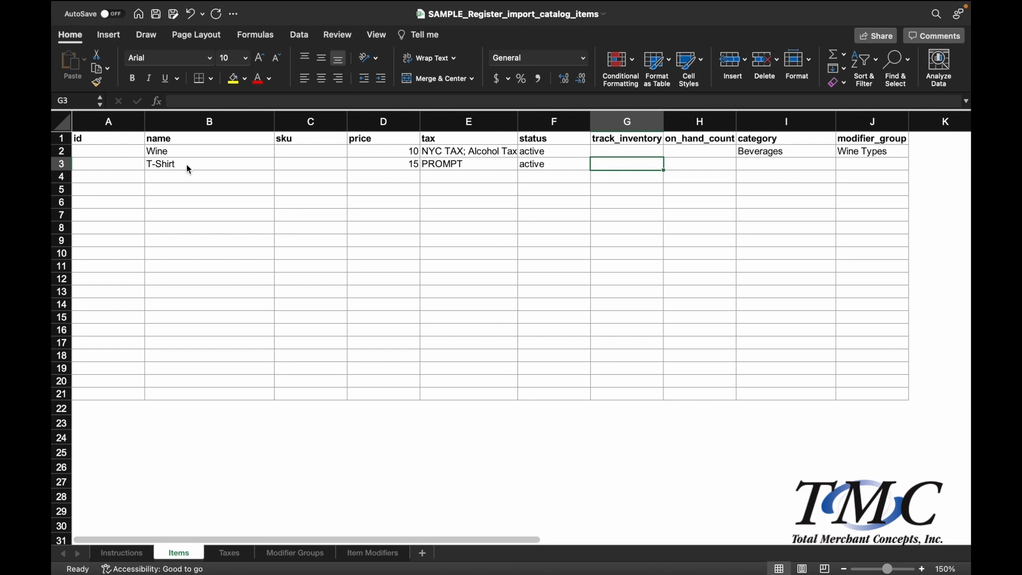
pyautogui.write('TRUE')
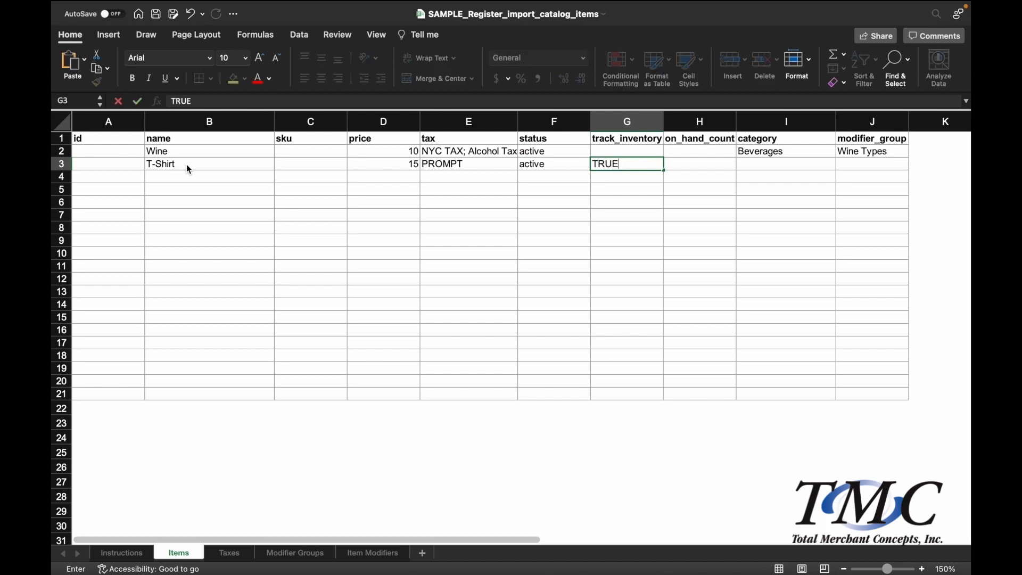
pyautogui.press('Tab')
pyautogui.write('200')
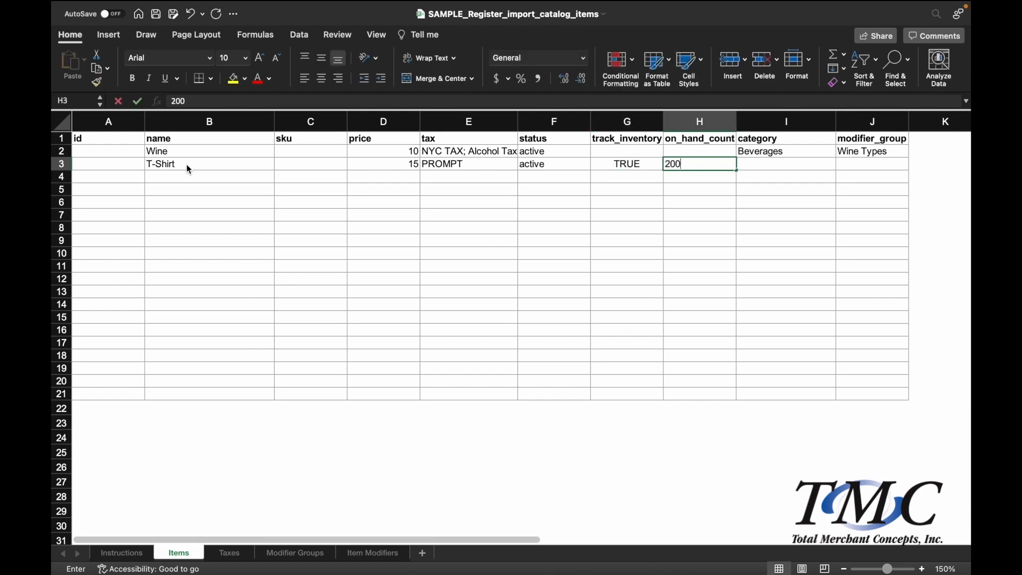
# Set the T-Shirt's category to Clothes and its modifier_group to "Clothing Size; T-Shirt Color".
pyautogui.press('Tab')
pyautogui.write('Clothes')
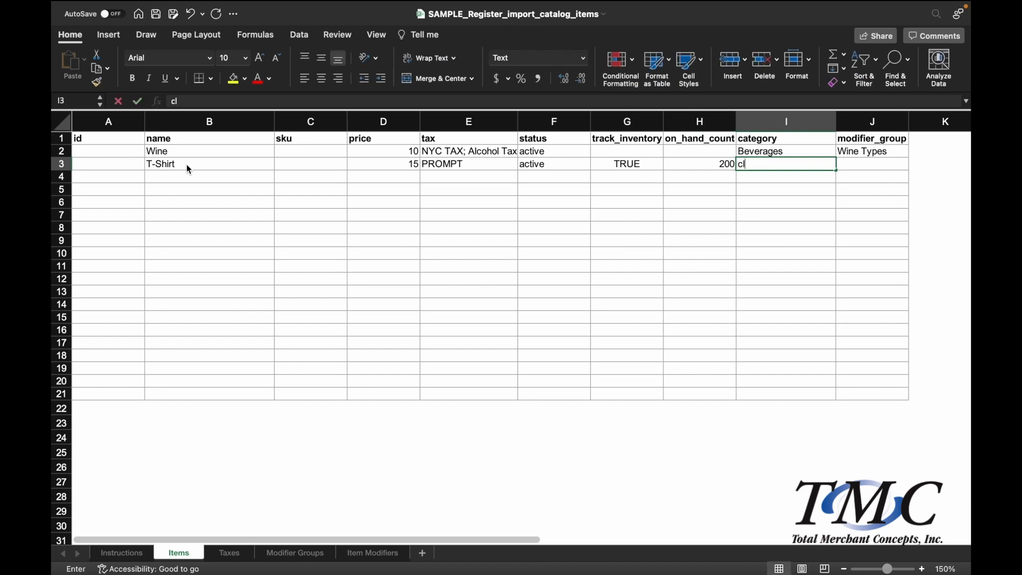
pyautogui.press('Tab')
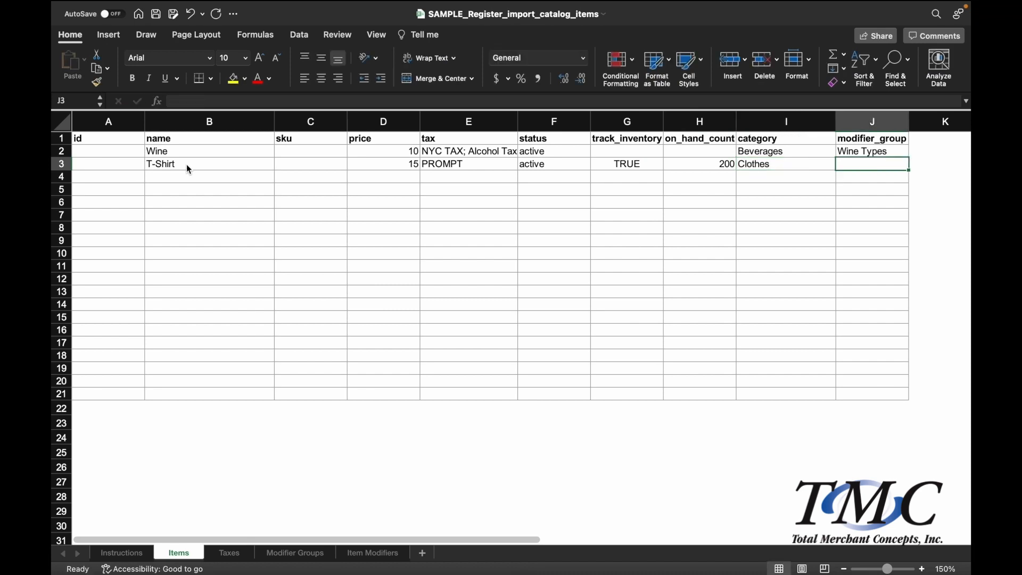
pyautogui.write('Clothing Size; T-Shirt Color')
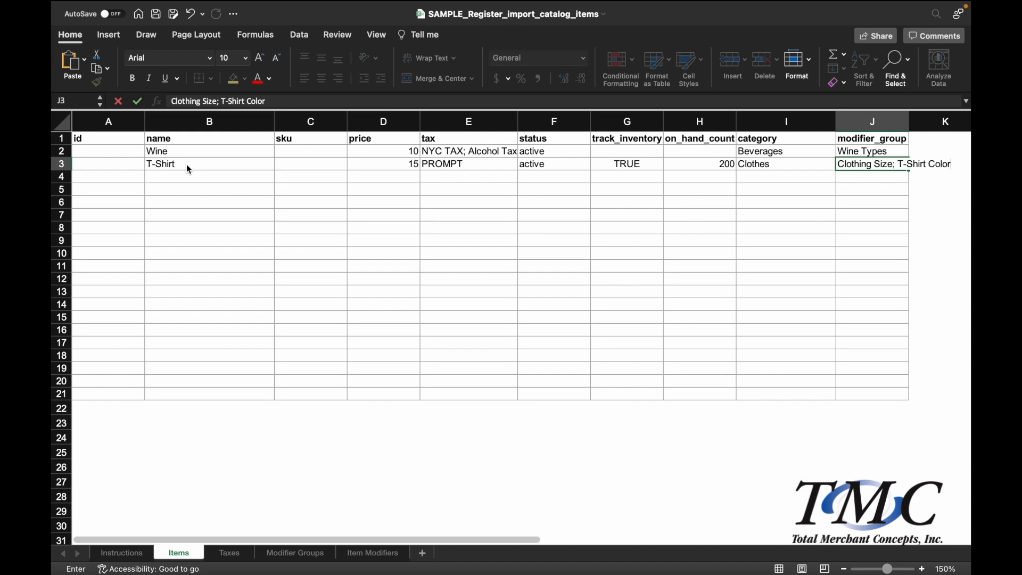
# Add a tax named NYC TAX with a value of 8.875 in row 2 of the Taxes sheet.
pyautogui.press('Return')
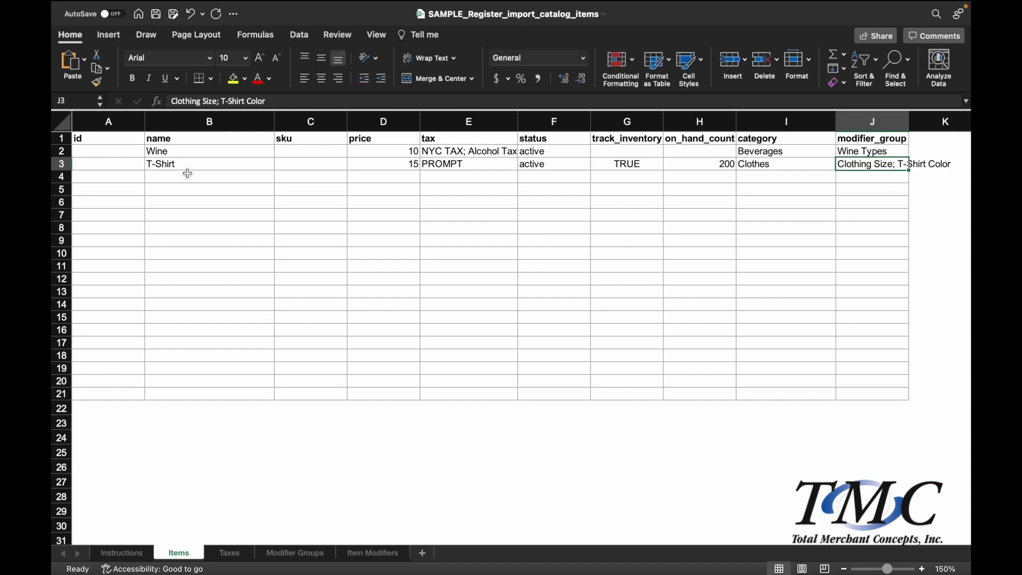
pyautogui.click(228, 554)
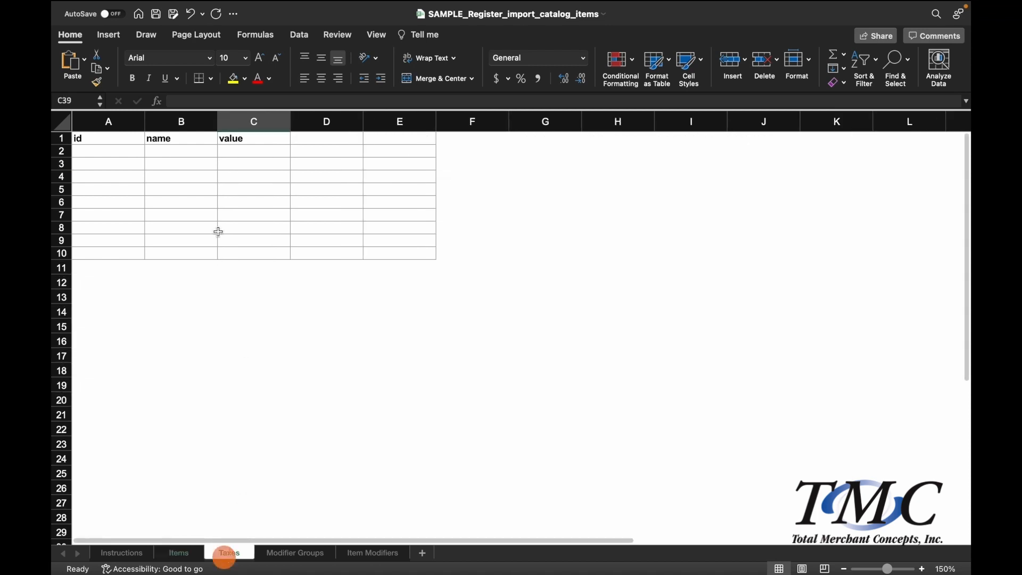
pyautogui.doubleClick(195, 153)
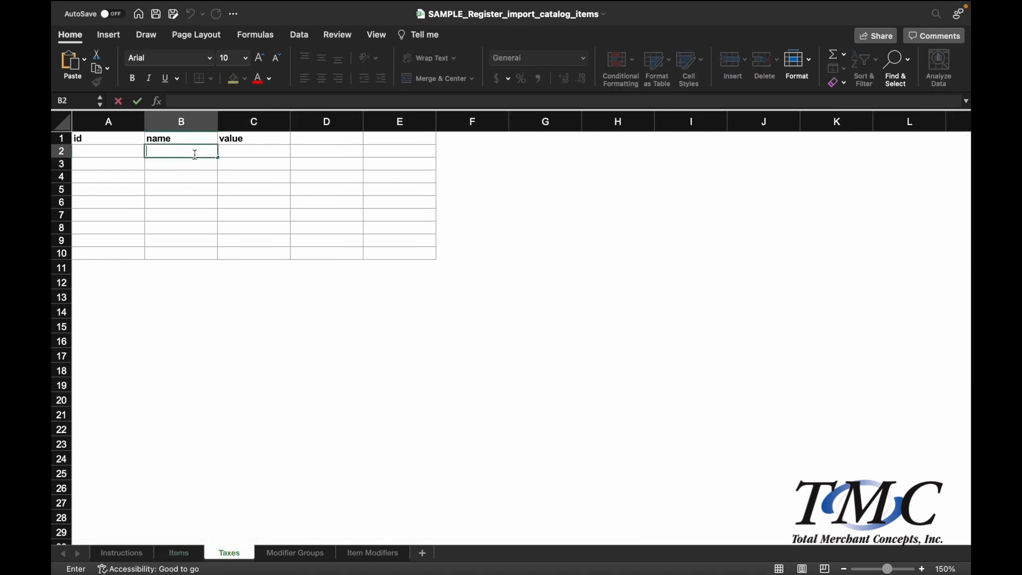
pyautogui.write('NYC TAX')
pyautogui.click(230, 155)
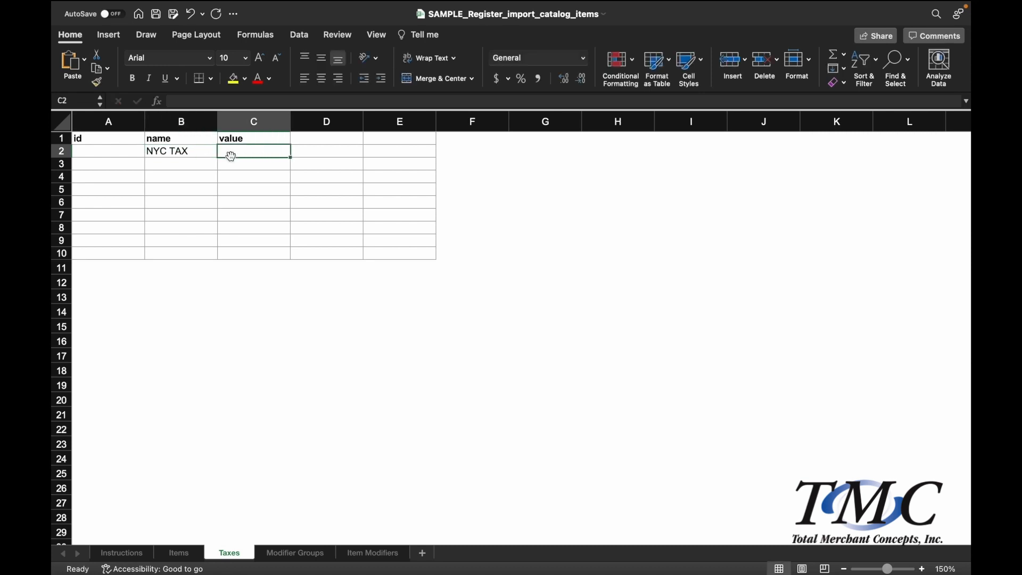
pyautogui.write('8.875')
# Add New Jersey Tax with a value of 7 and Alcohol Tax with a value of 10 below NYC TAX.
pyautogui.click(204, 166)
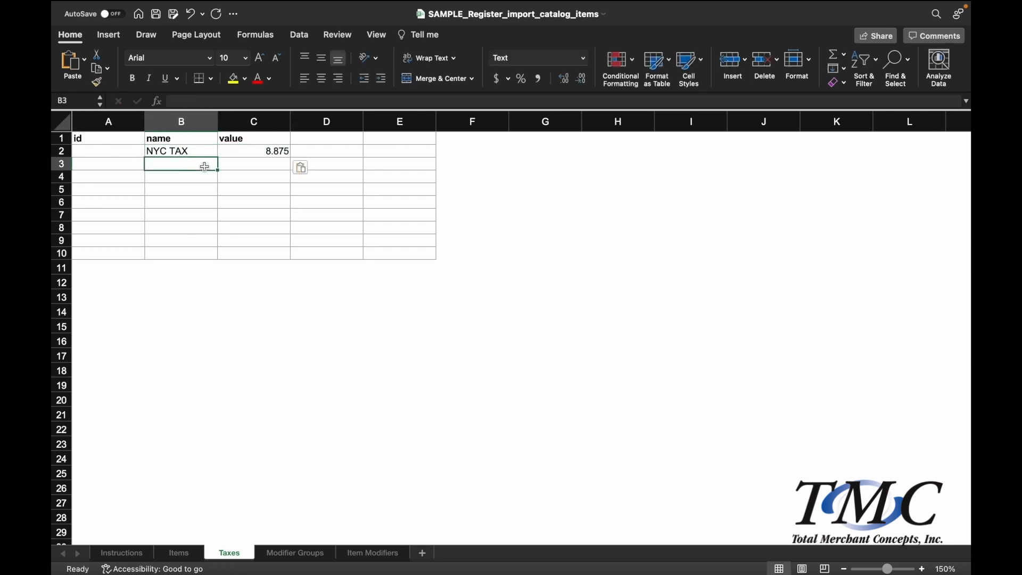
pyautogui.write('new Jersey Tax')
pyautogui.click(238, 166)
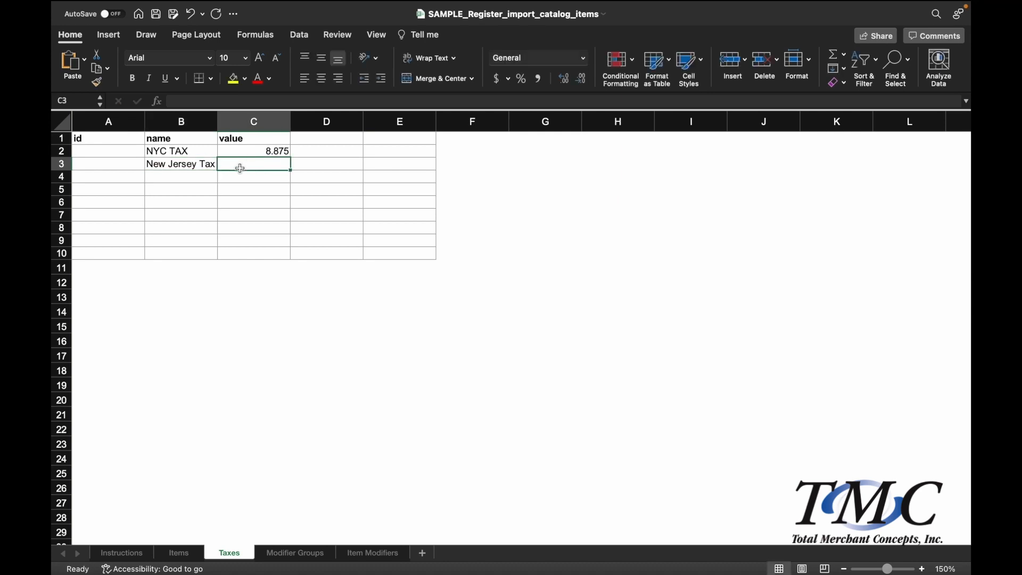
pyautogui.write('7')
pyautogui.click(202, 177)
pyautogui.write('Alcohol Tax')
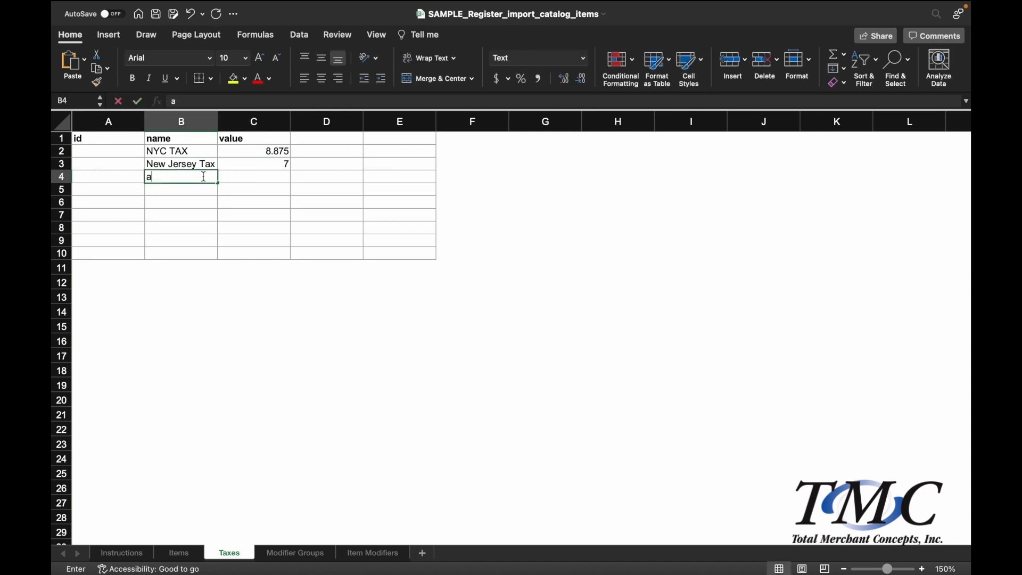
pyautogui.click(238, 181)
pyautogui.write('10')
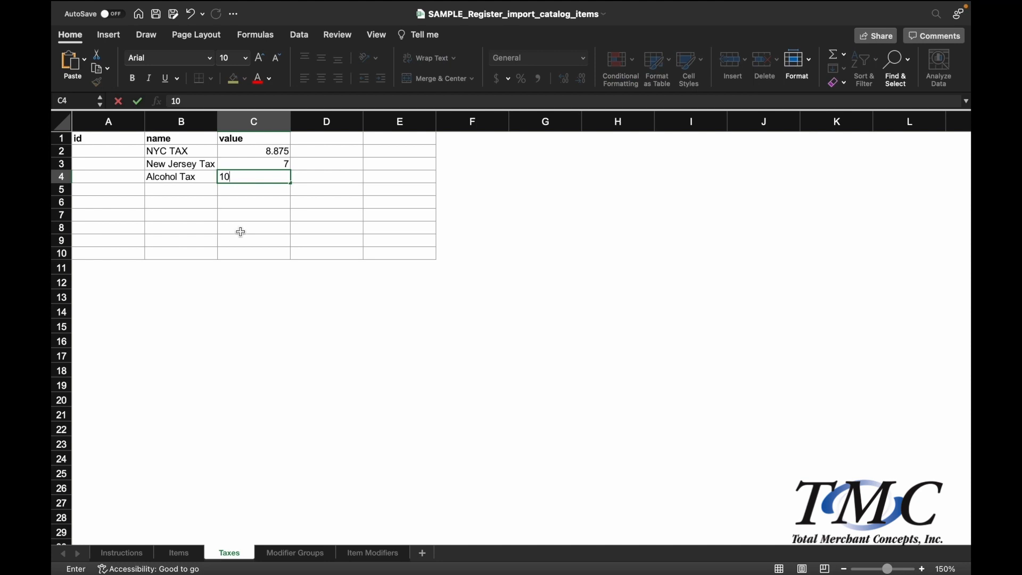
pyautogui.press('Return')
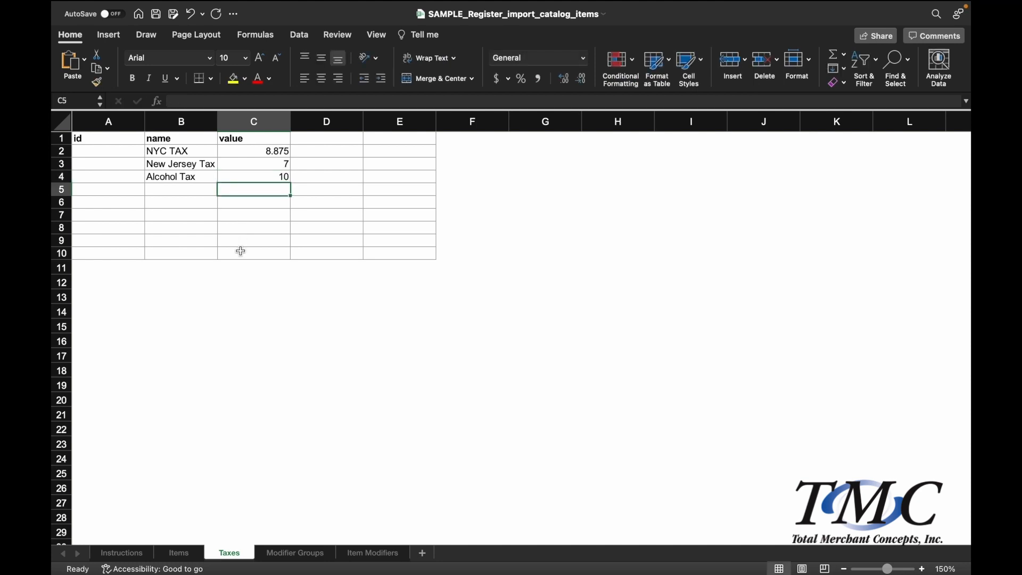
# List Wine Types, Clothing Size and T-Shirt Color as names in rows 2 to 4 of the Modifier Groups sheet.
pyautogui.click(281, 553)
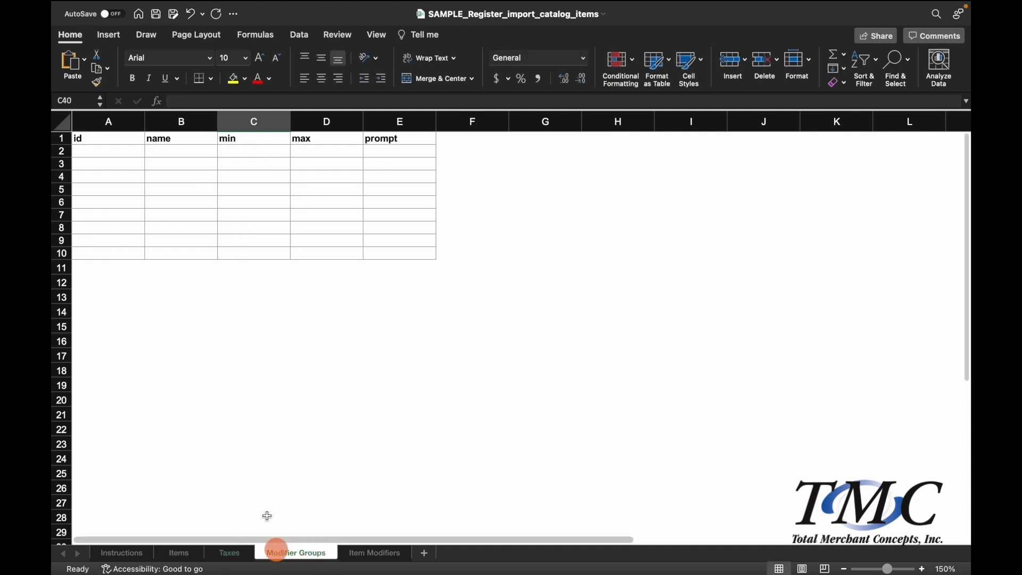
pyautogui.doubleClick(194, 151)
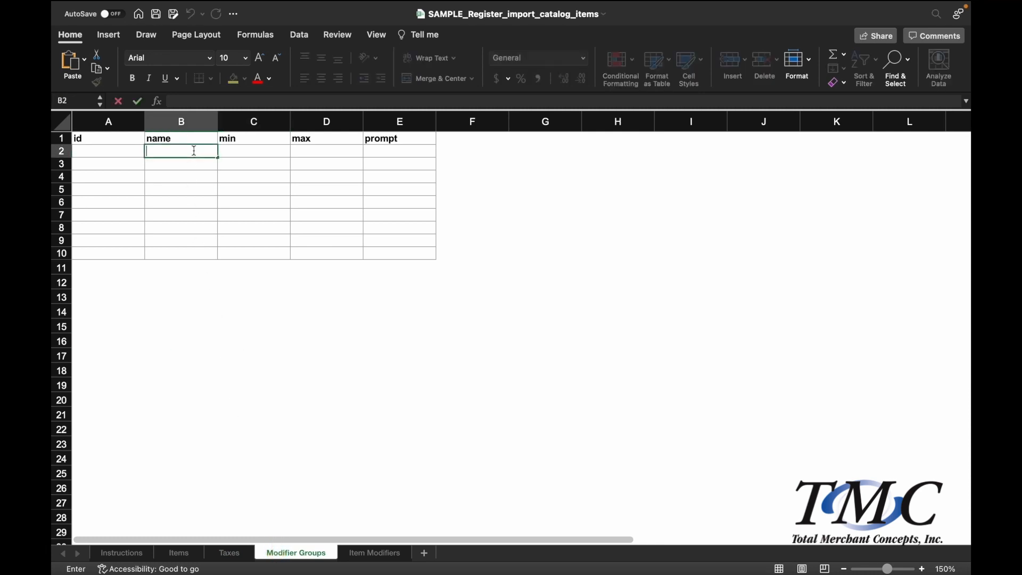
pyautogui.write('Wine Types')
pyautogui.press('Return')
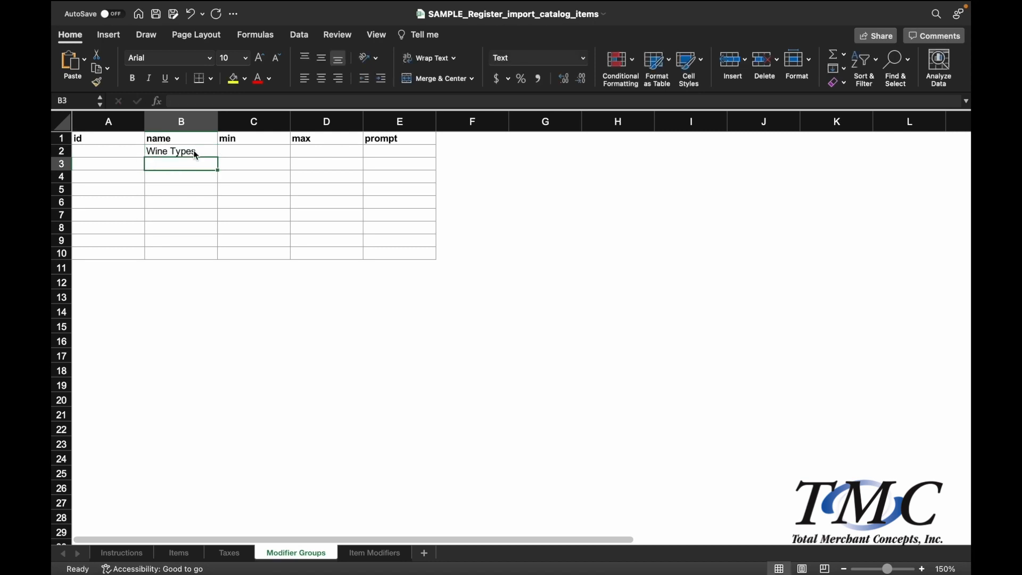
pyautogui.write('Clothing Size')
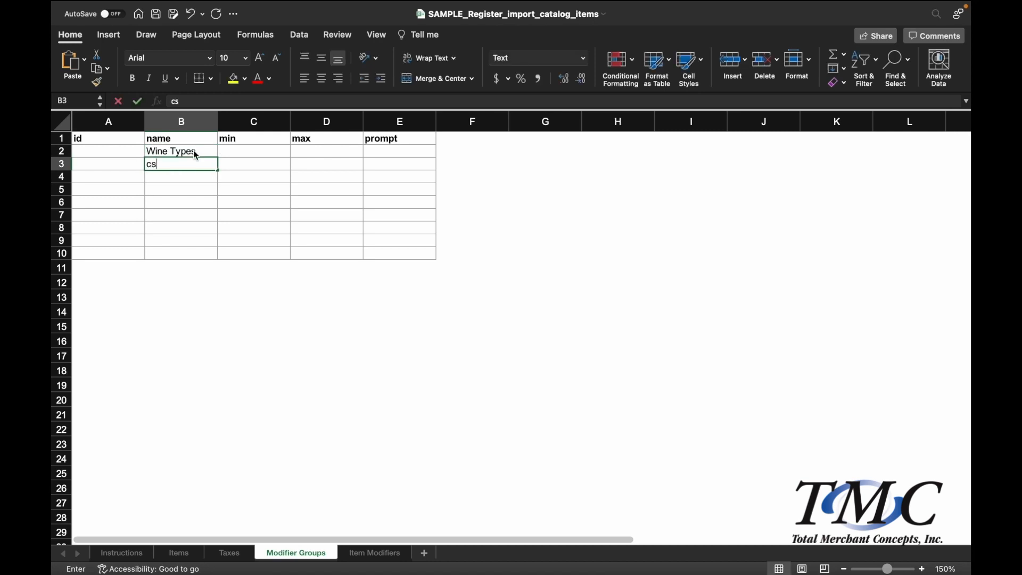
pyautogui.press('Return')
pyautogui.write('T-Shirt Color')
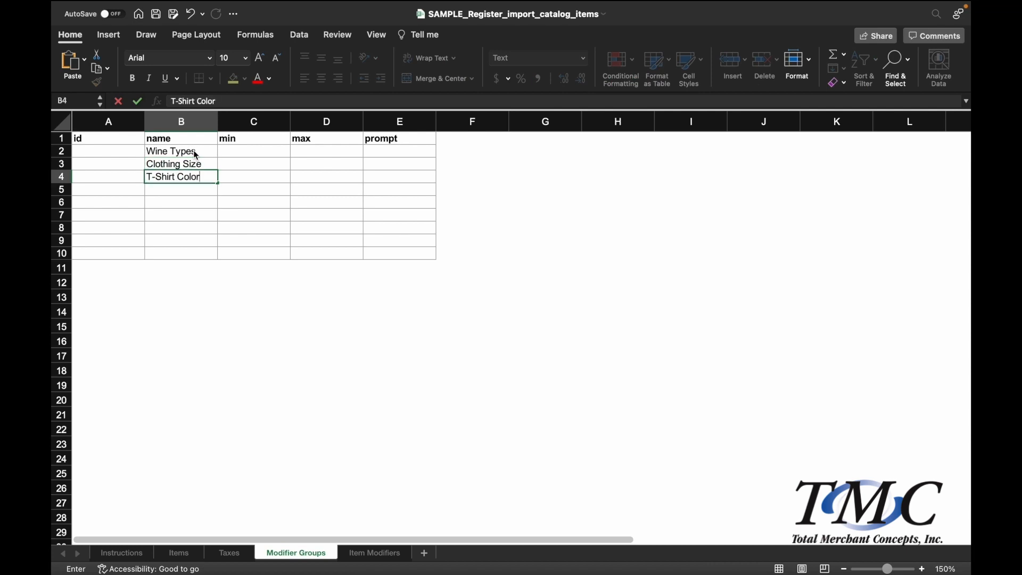
# Set the Wine Types group's min and max to 1 and its prompt to TRUE.
pyautogui.click(252, 153)
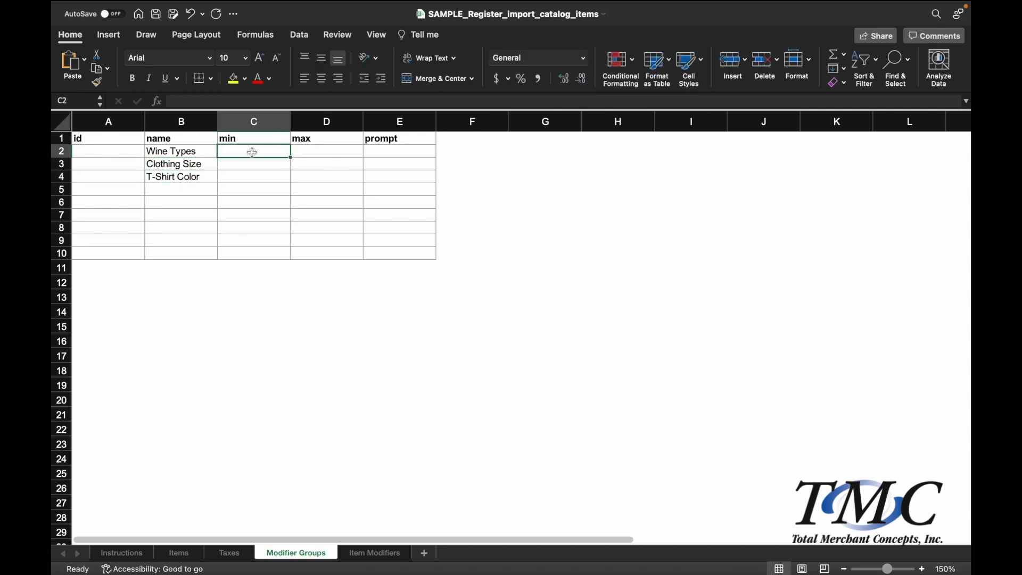
pyautogui.write('1')
pyautogui.press('Tab')
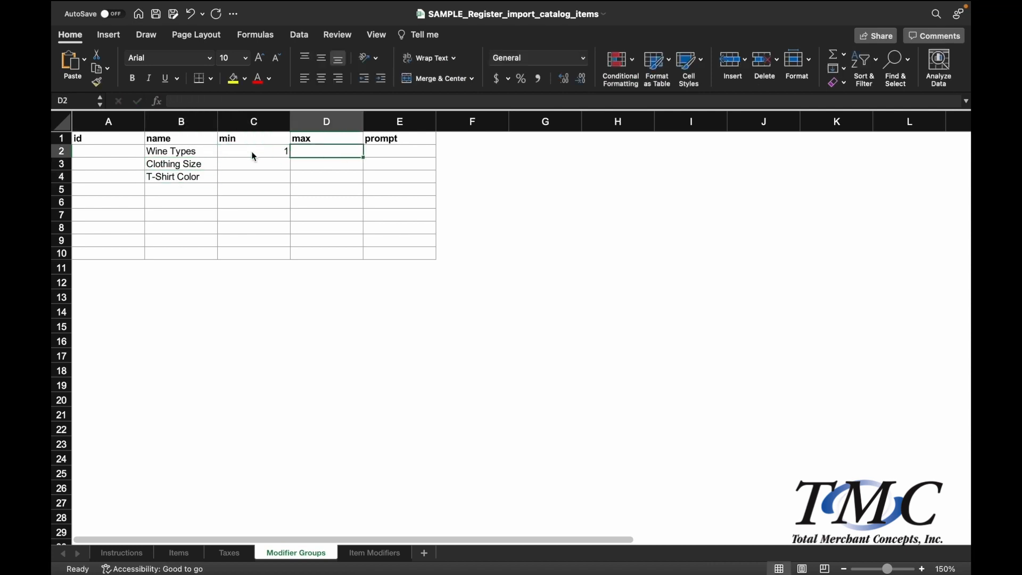
pyautogui.write('1')
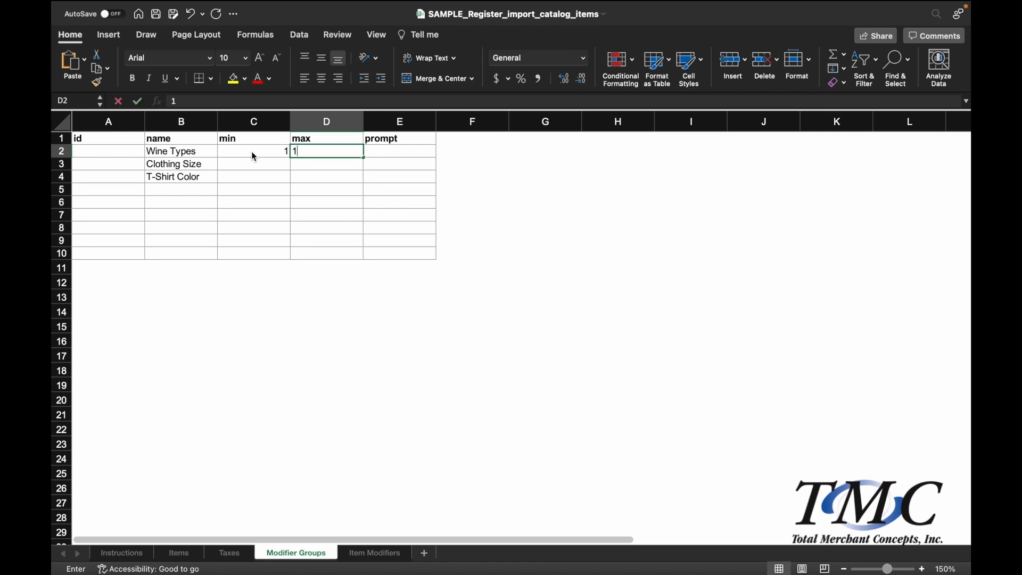
pyautogui.press('Tab')
pyautogui.write('TRUE')
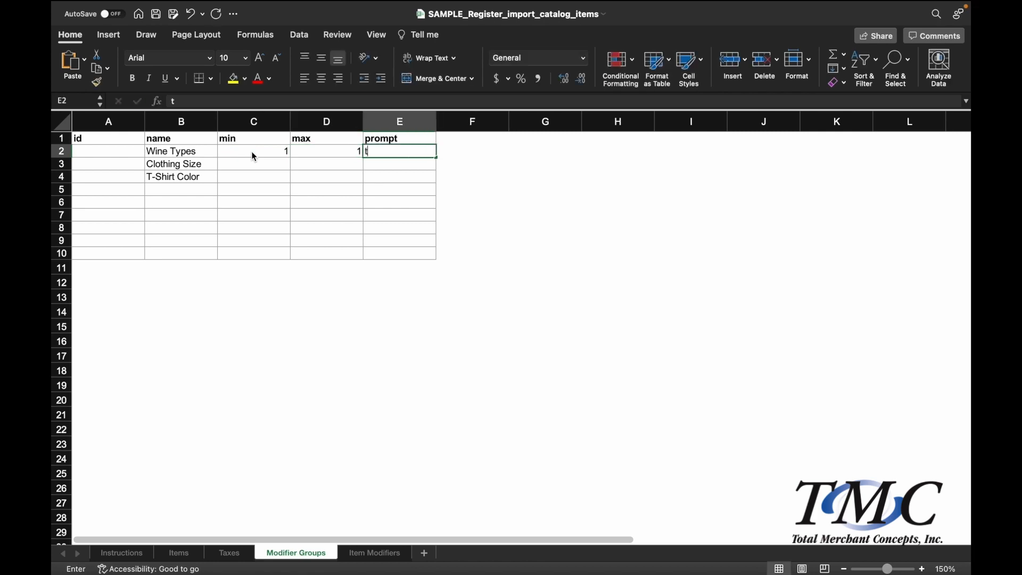
# Set the Clothing Size group's min and max to 1 and its prompt to TRUE.
pyautogui.click(253, 166)
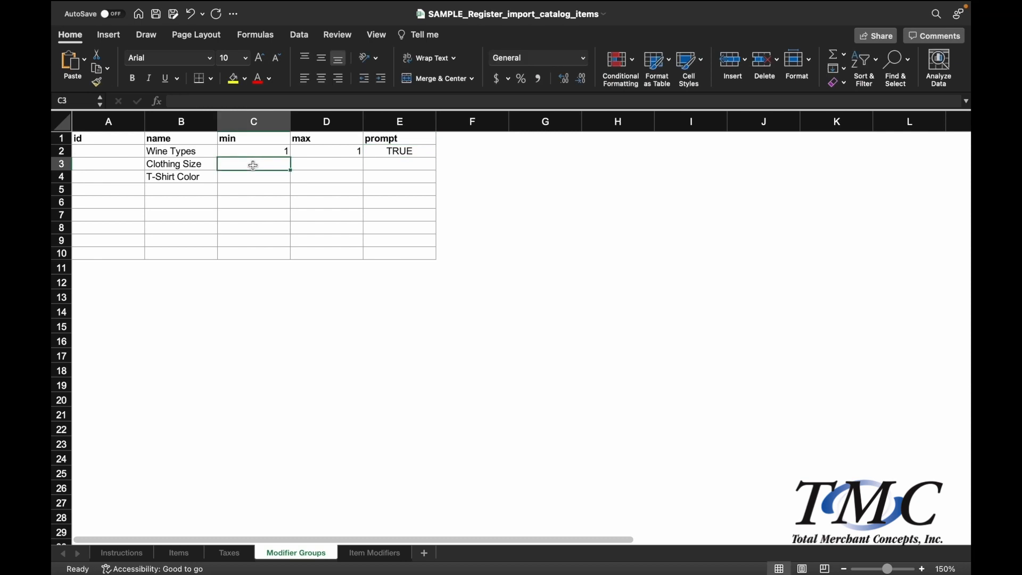
pyautogui.write('1')
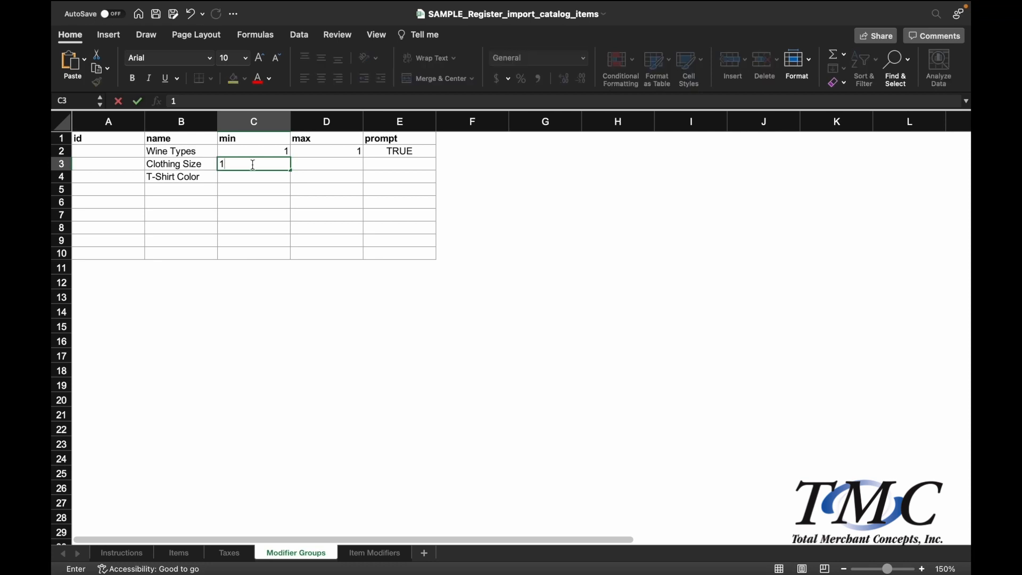
pyautogui.press('Tab')
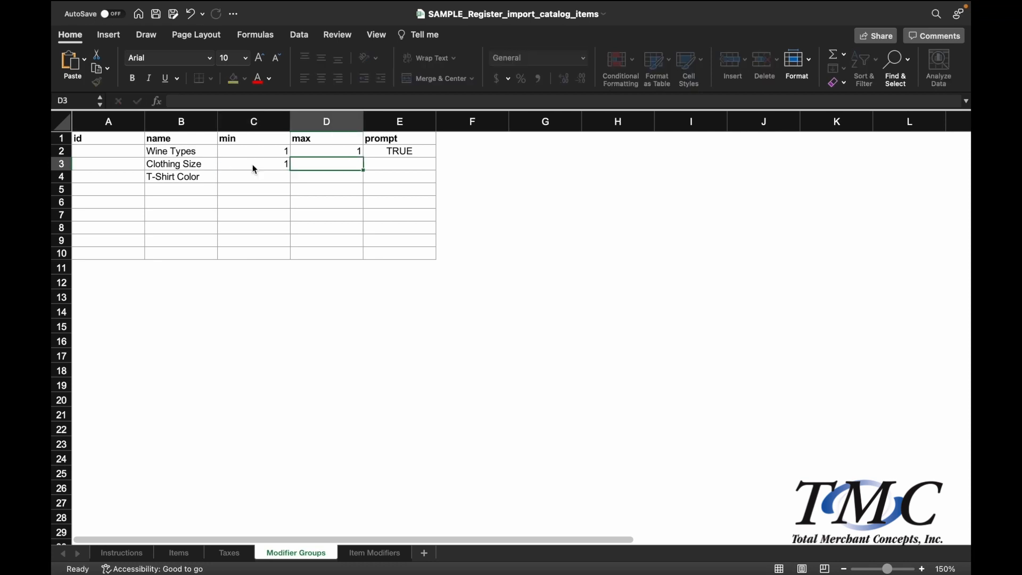
pyautogui.write('1')
pyautogui.press('Tab')
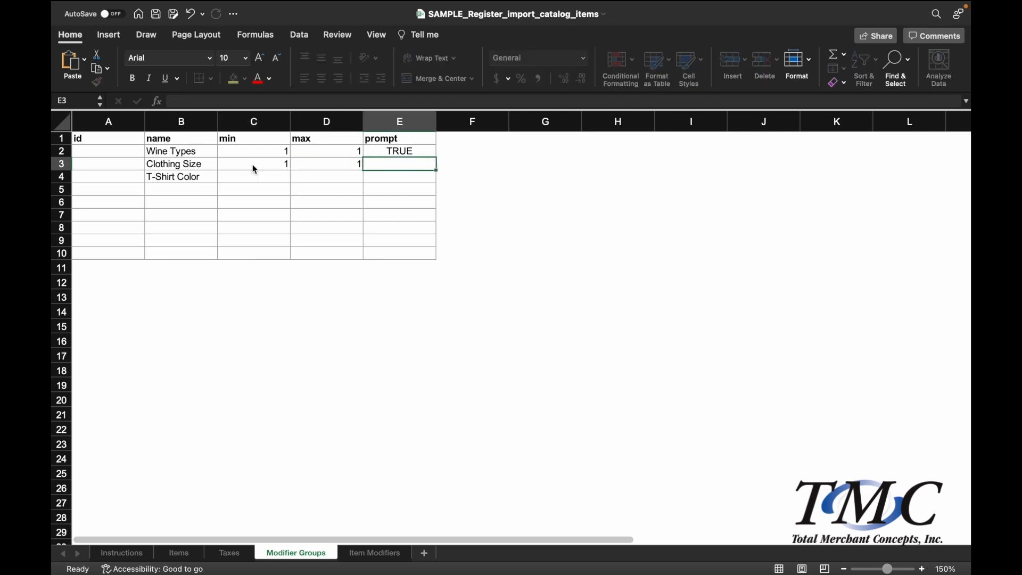
pyautogui.write('TRUE')
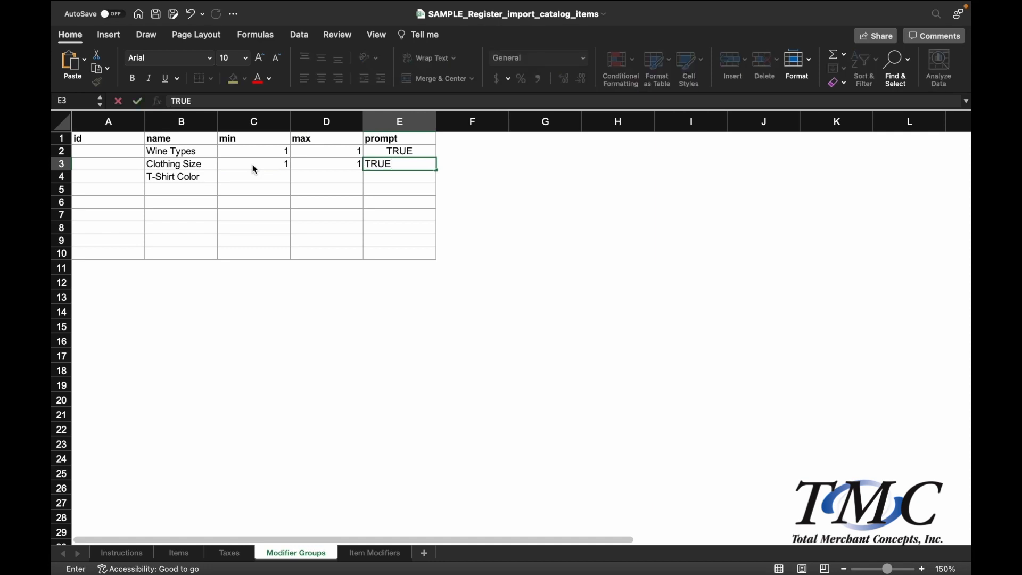
pyautogui.press('Down')
# Set the T-Shirt Color group's min and max to 1 and its prompt to TRUE.
pyautogui.click(258, 181)
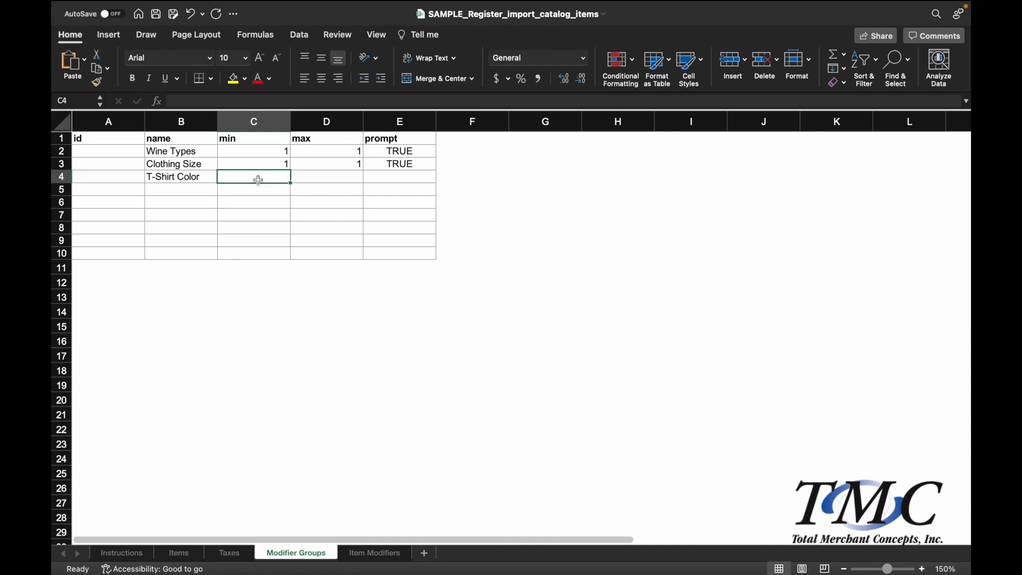
pyautogui.write('1')
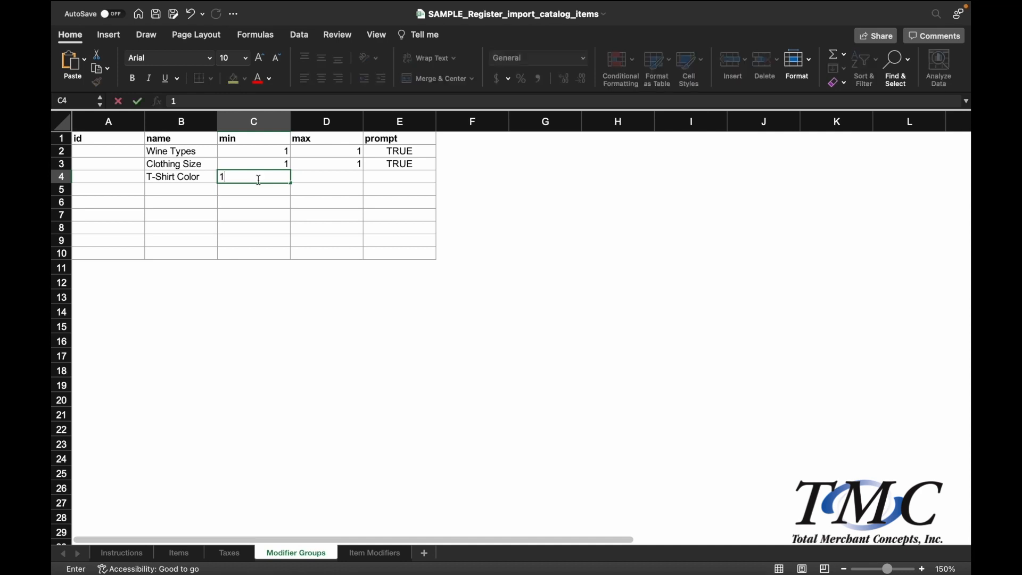
pyautogui.press('Tab')
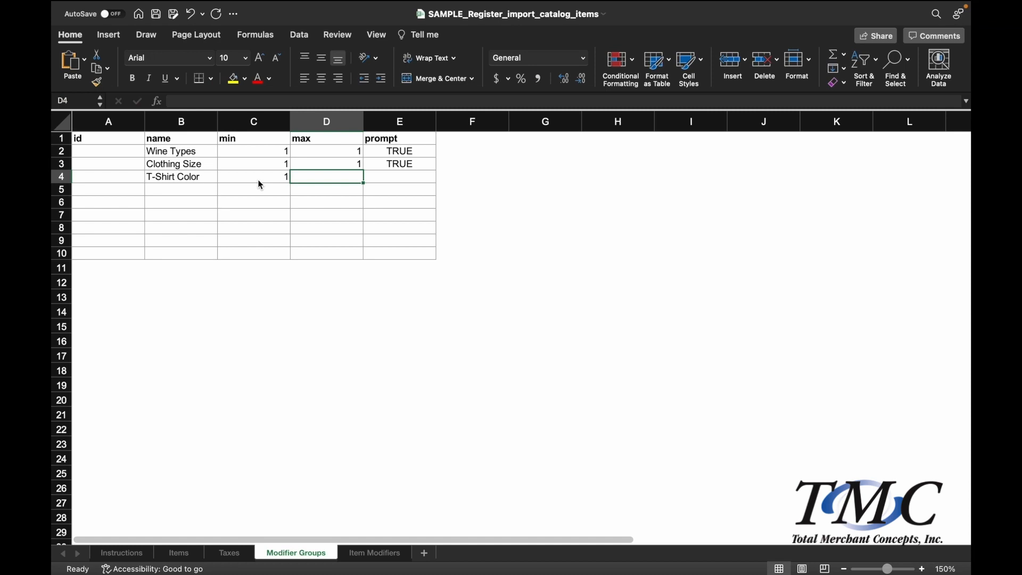
pyautogui.write('1')
pyautogui.press('Tab')
pyautogui.write('t')
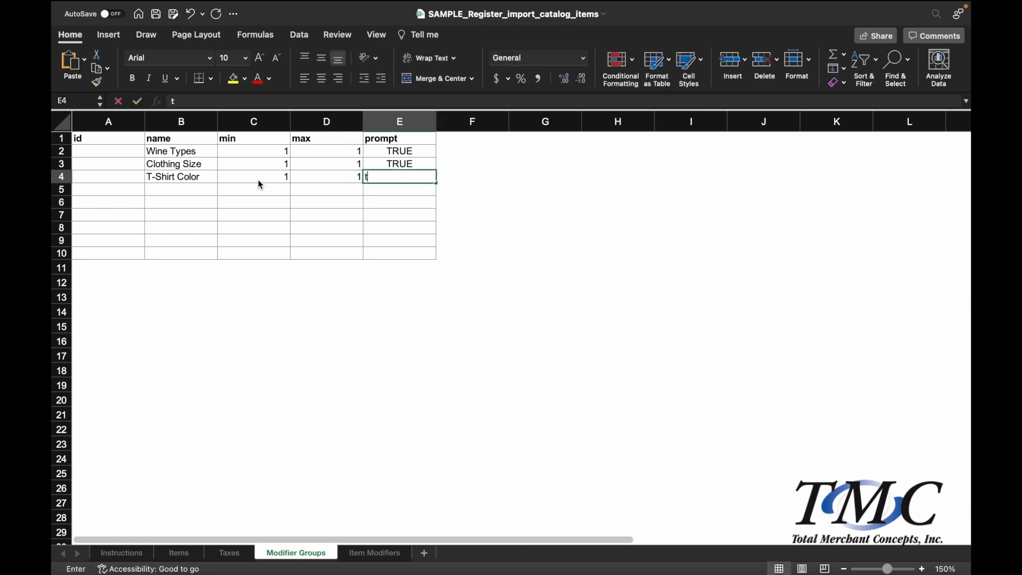
pyautogui.press('Return')
# Enter Chardonnay, Merlot and Rosé as modifier names in rows 2 to 4 of the Item Modifiers sheet.
pyautogui.click(366, 554)
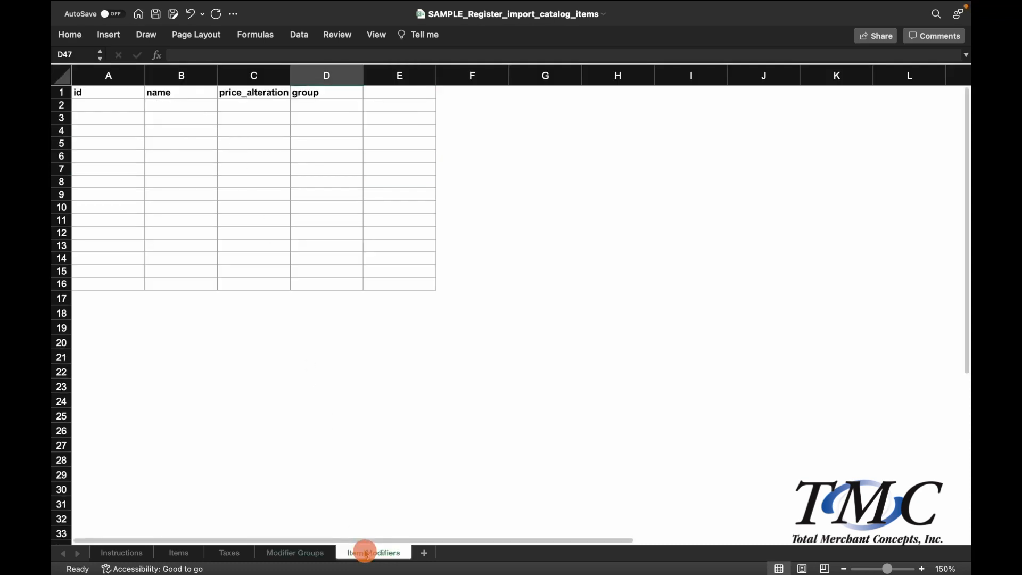
pyautogui.click(201, 108)
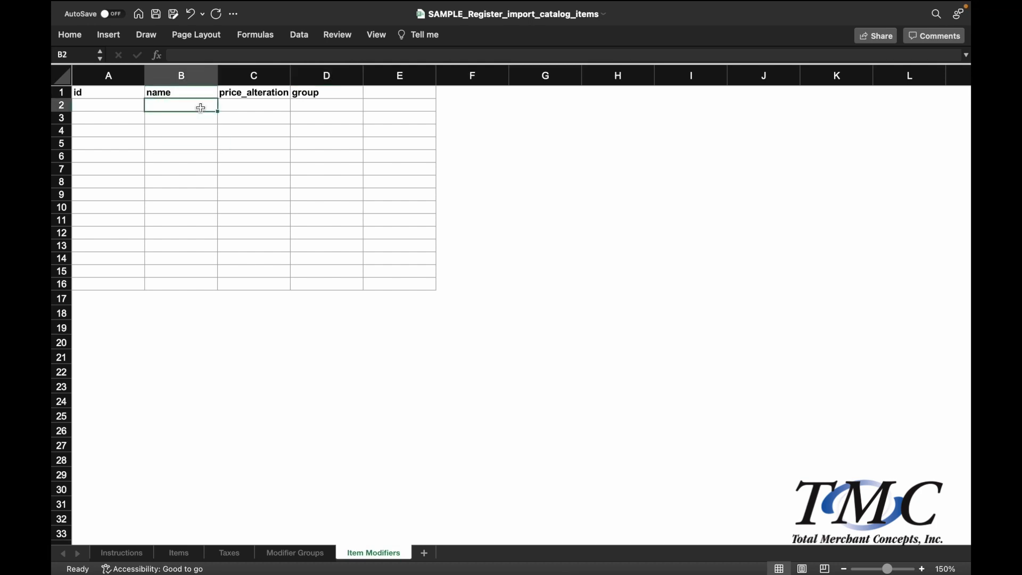
pyautogui.write('Chardonnay')
pyautogui.click(199, 120)
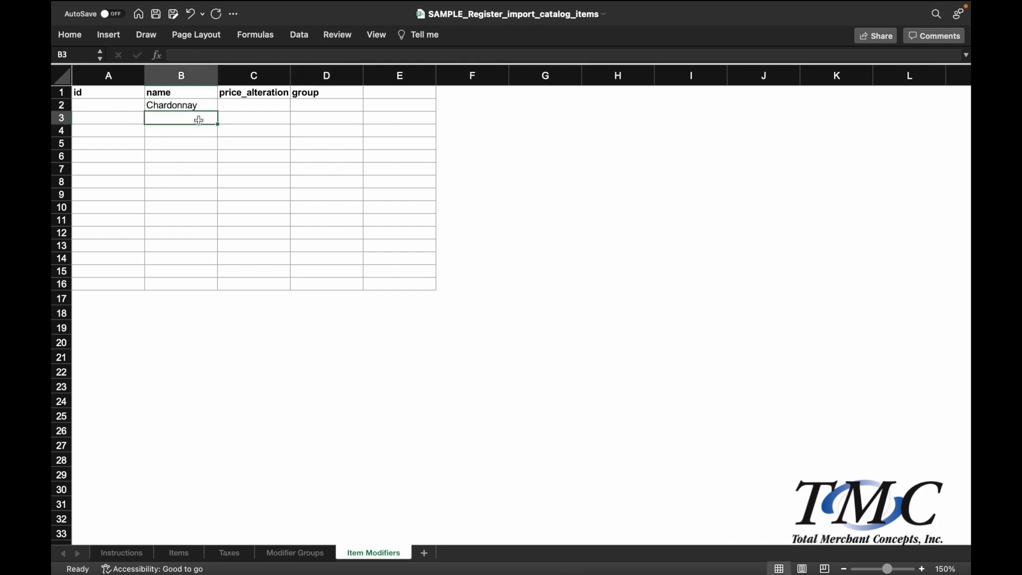
pyautogui.write('Merlot')
pyautogui.click(198, 131)
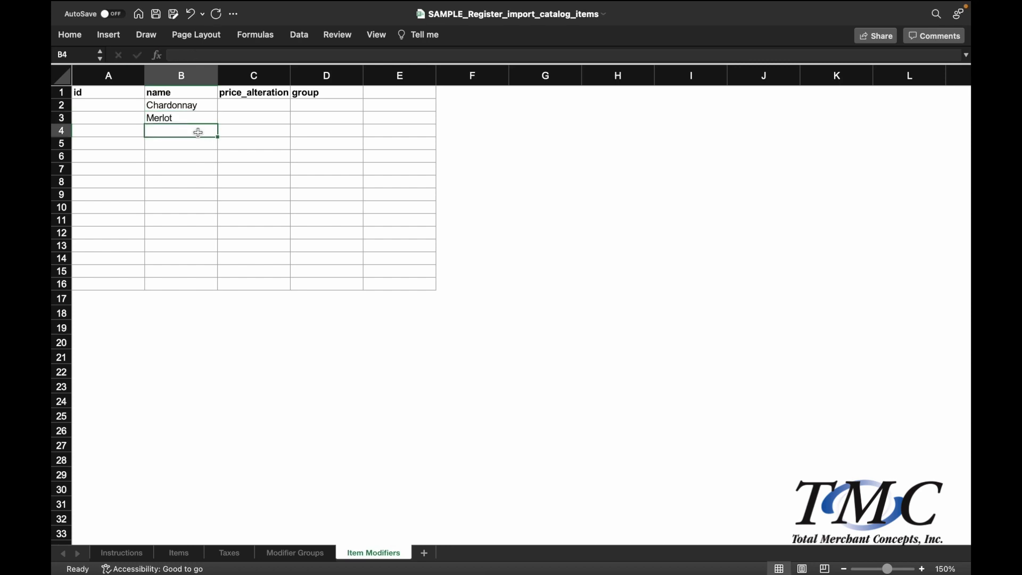
pyautogui.write('Rosé')
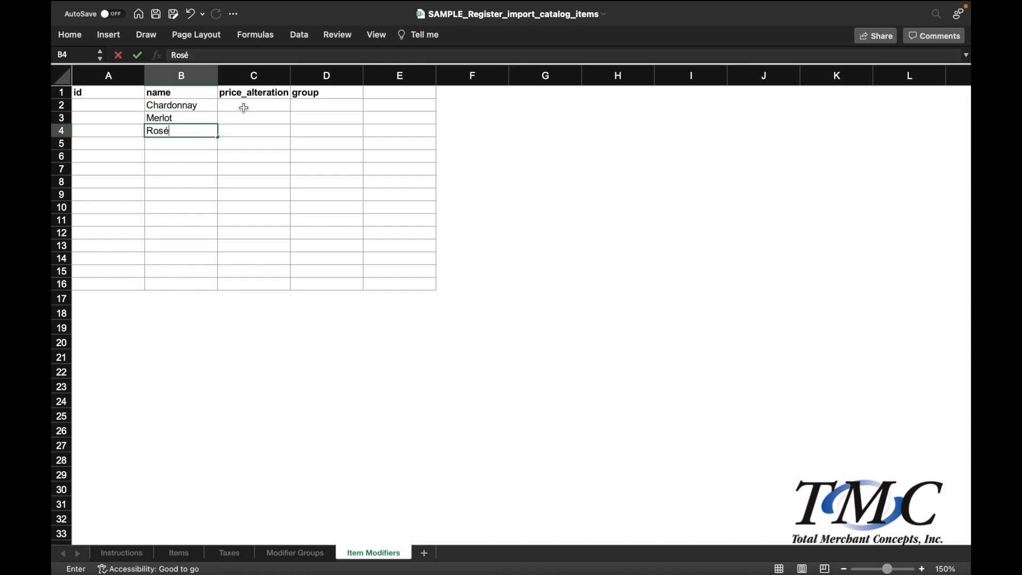
# Set the price_alteration to 3 for Chardonnay, 2 for Merlot and 1 for Rosé.
pyautogui.click(251, 105)
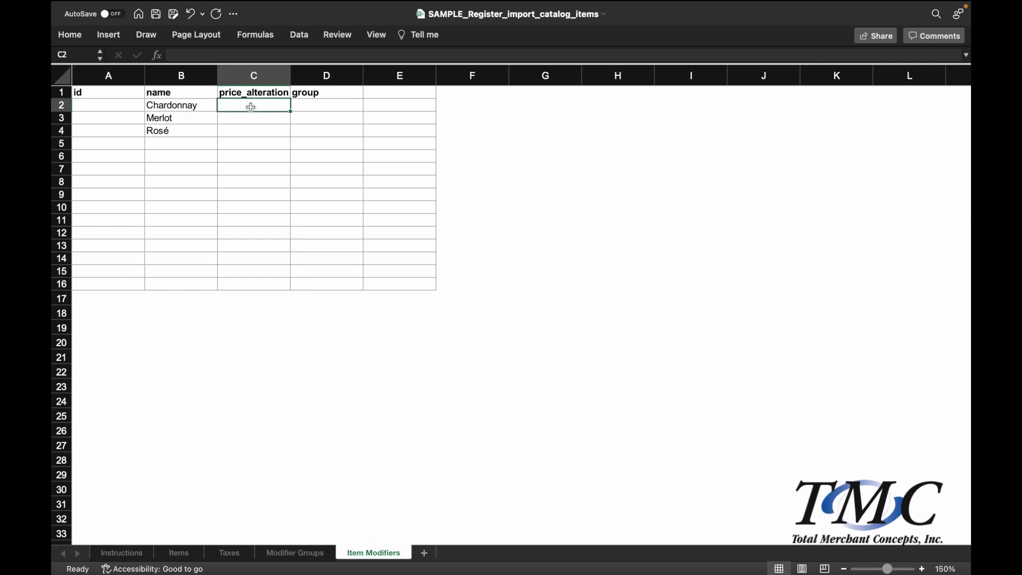
pyautogui.write('3')
pyautogui.click(247, 118)
pyautogui.write('2')
pyautogui.click(245, 129)
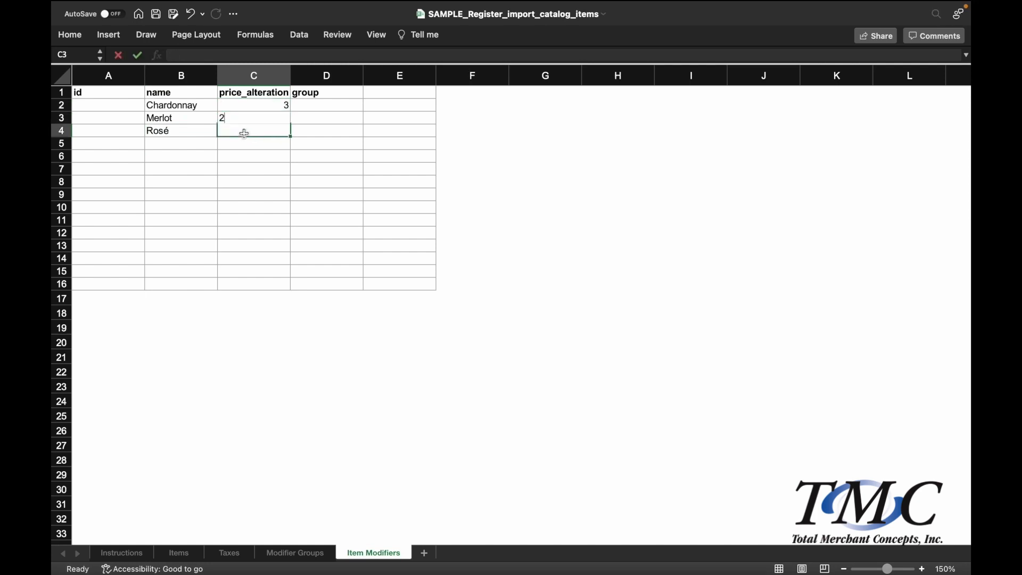
pyautogui.write('1')
pyautogui.click(319, 105)
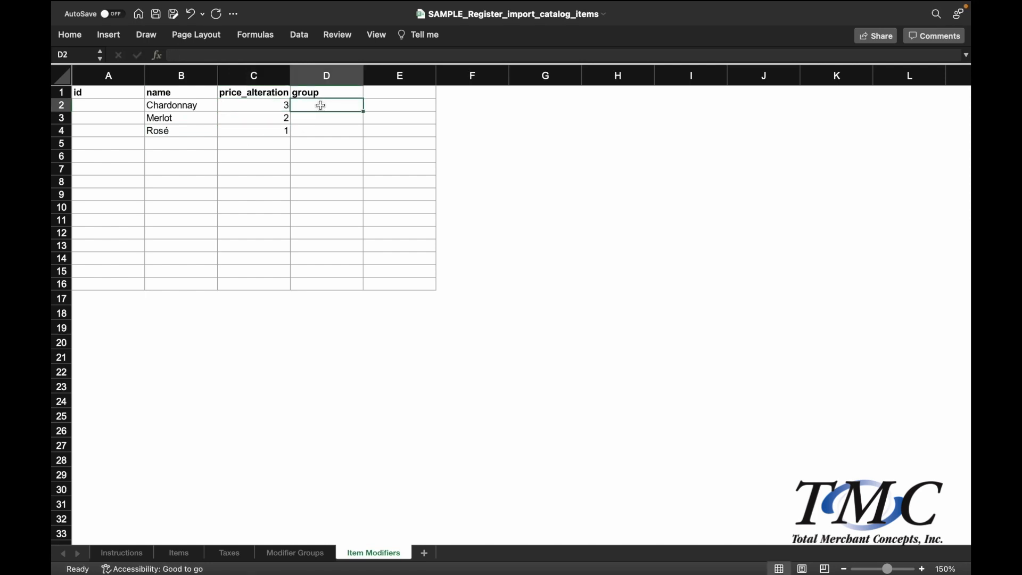
# Assign the Chardonnay, Merlot and Rosé modifiers to the Wine Types group.
pyautogui.write('Wine Types')
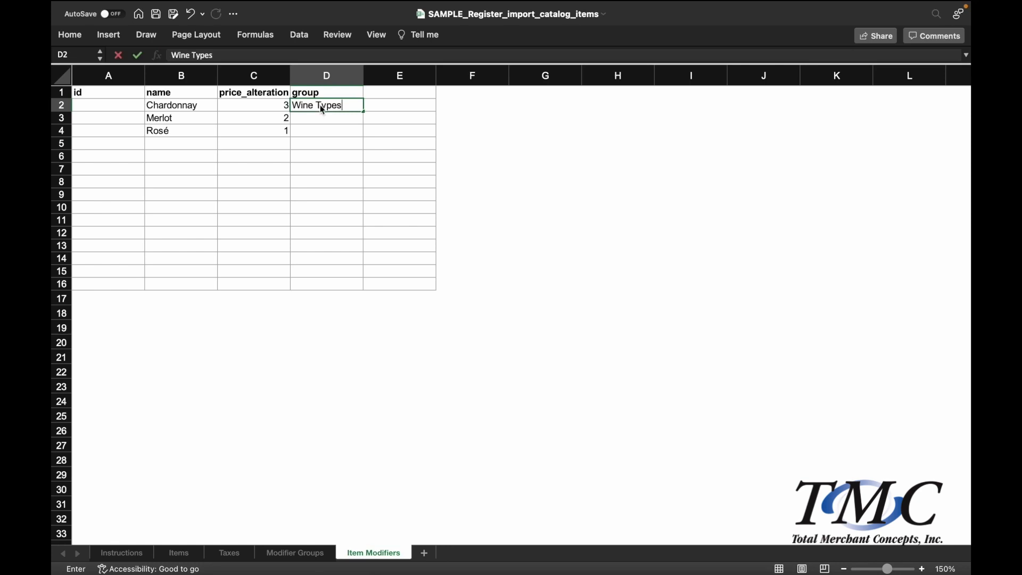
pyautogui.click(319, 120)
pyautogui.write('wine Types')
pyautogui.click(316, 130)
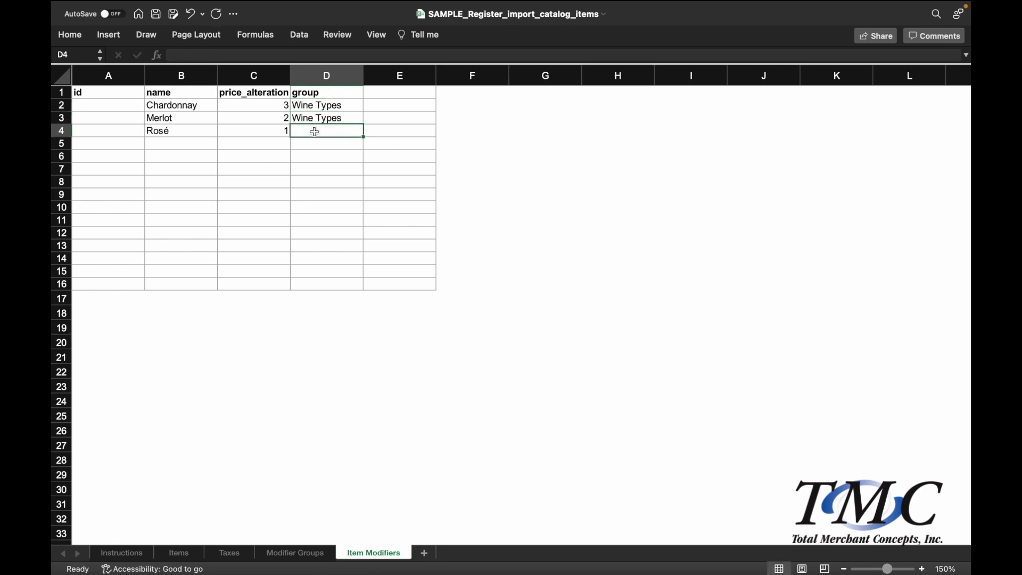
pyautogui.write('w')
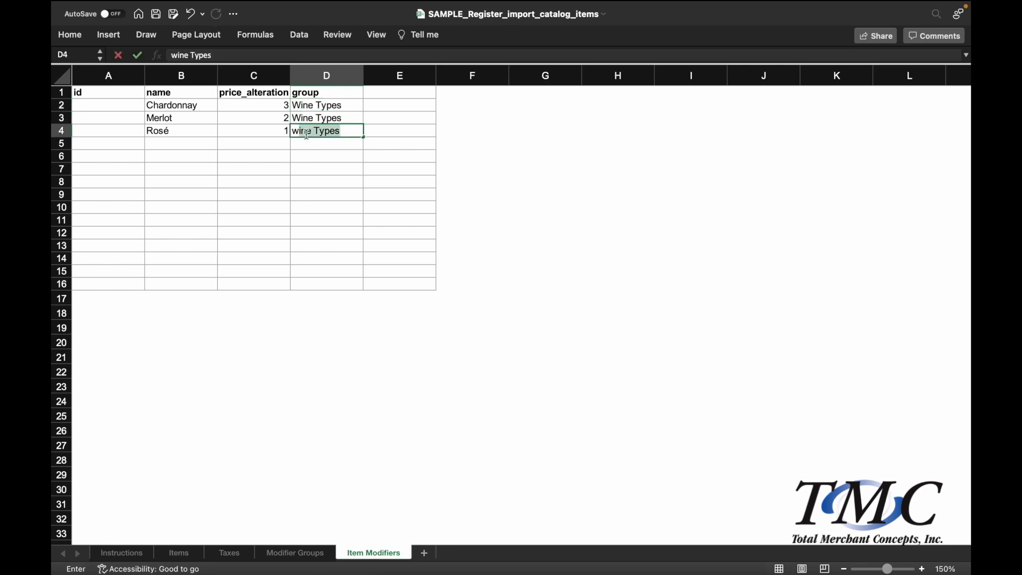
# Enter Small, Medium and Large as modifier names in rows 5 to 7.
pyautogui.click(205, 144)
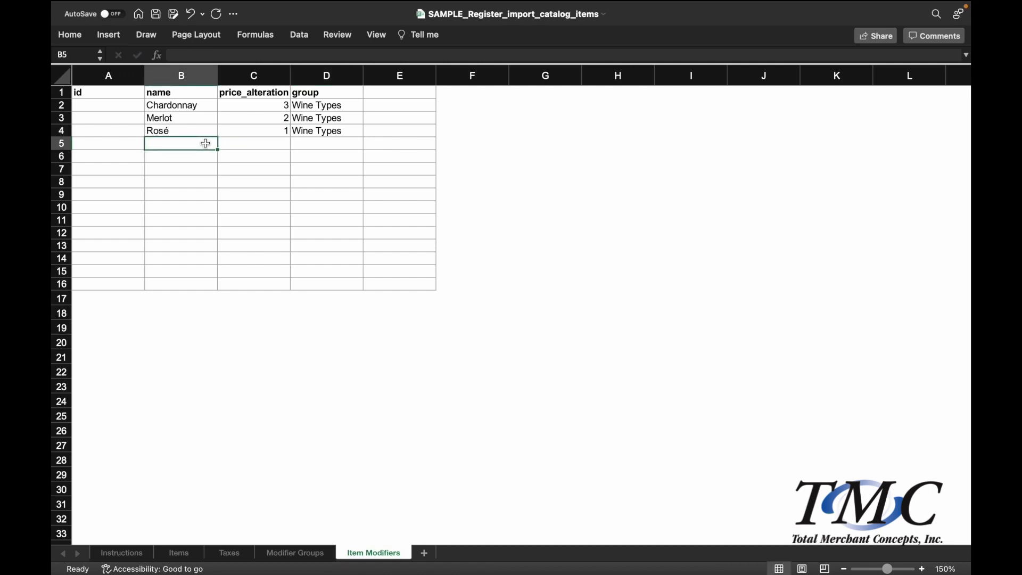
pyautogui.write('Small')
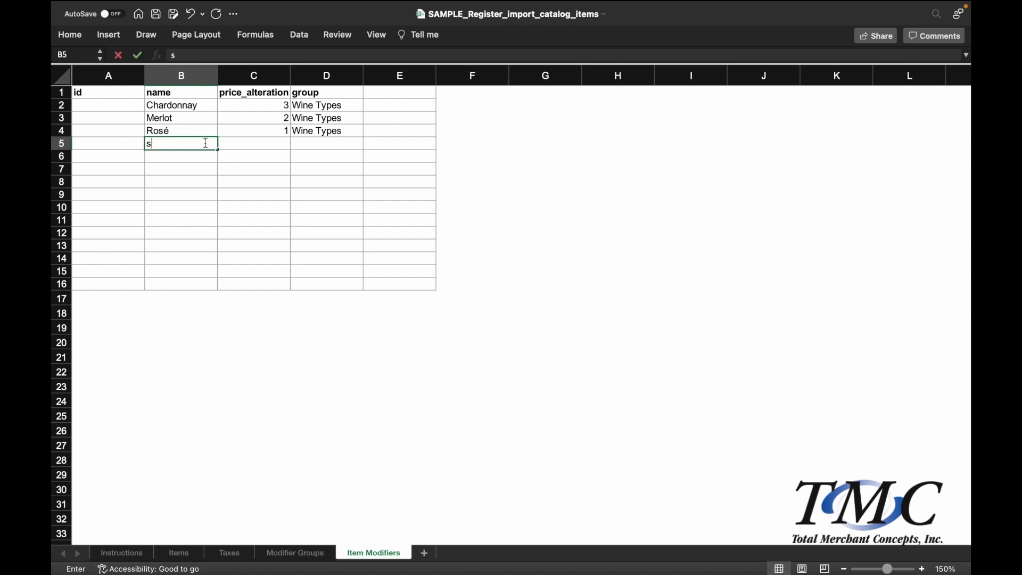
pyautogui.press('Return')
pyautogui.write('Medium')
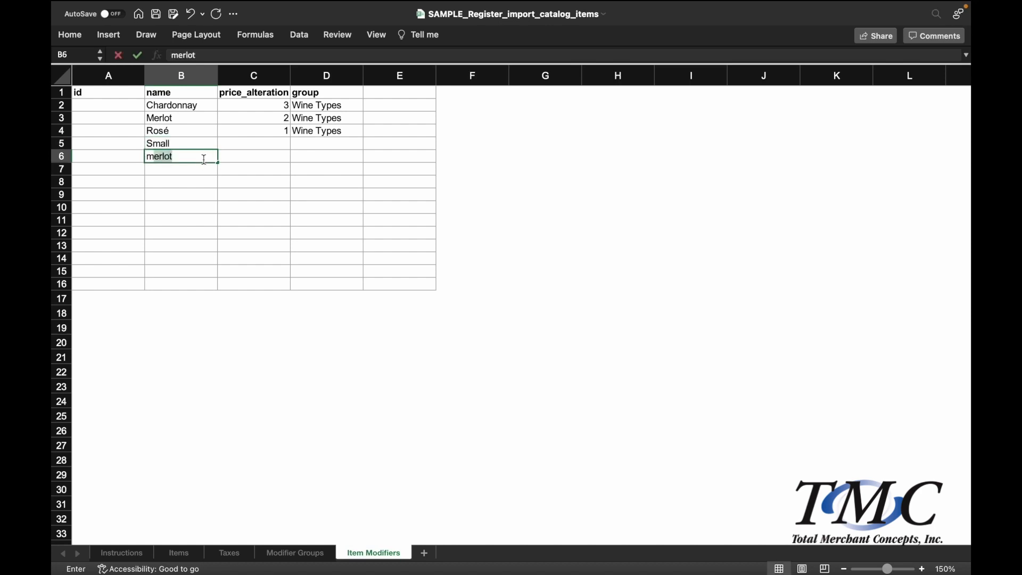
pyautogui.press('Return')
pyautogui.write('Large')
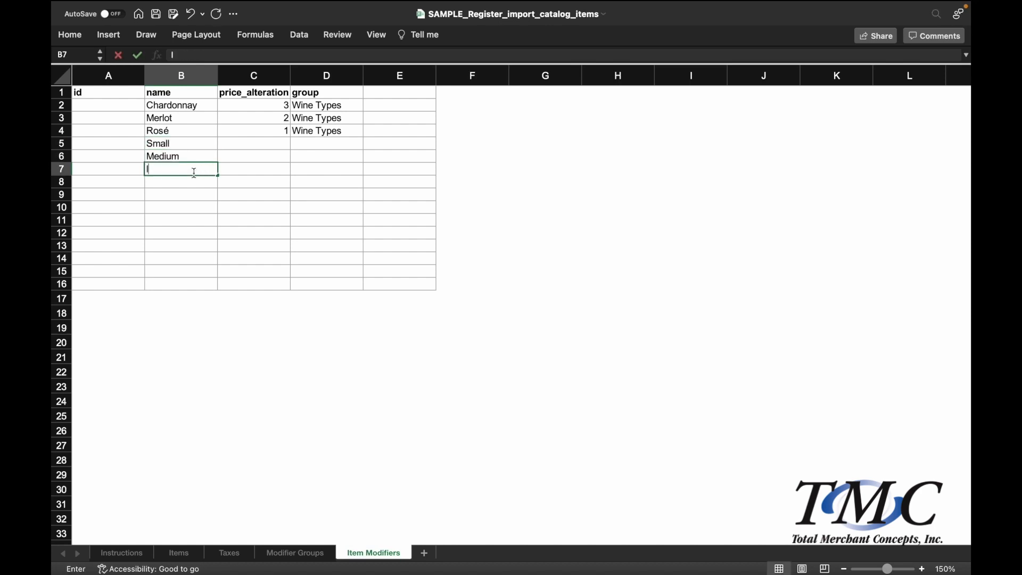
# Set the price_alteration to 0.25 for Small, 0.5 for Medium and 0.75 for Large.
pyautogui.click(233, 148)
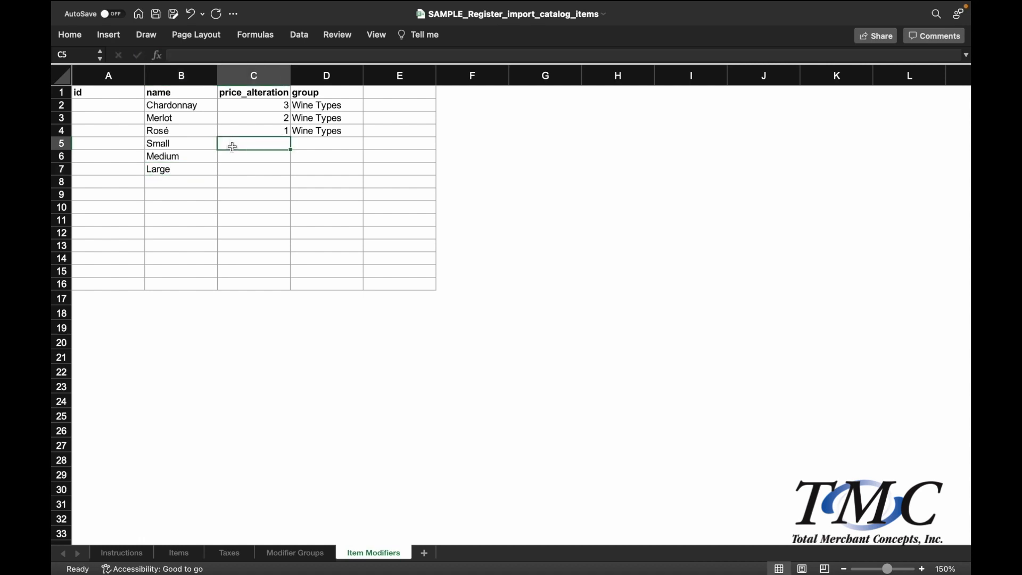
pyautogui.write('0.25')
pyautogui.press('Return')
pyautogui.write('.')
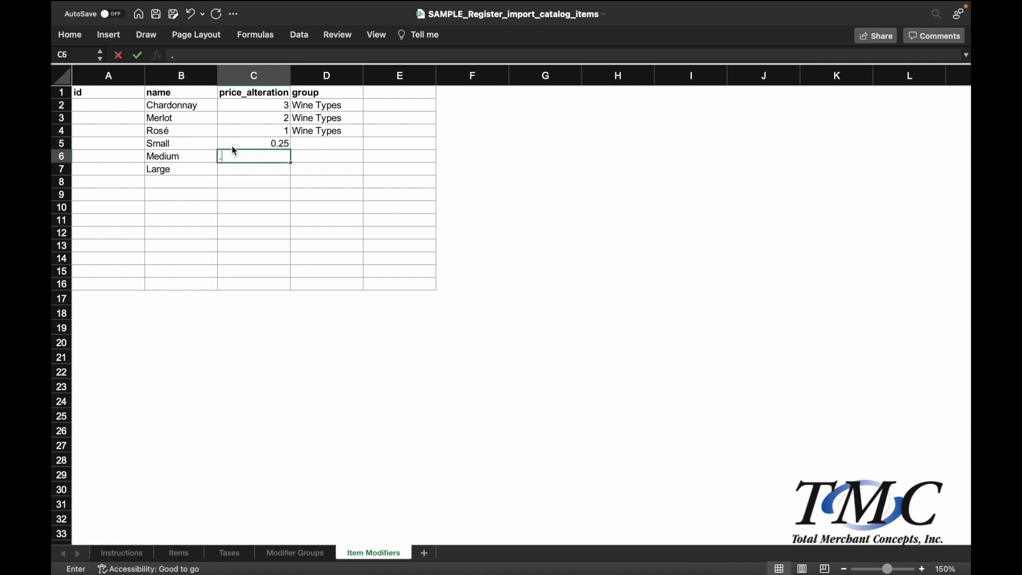
pyautogui.write('75')
pyautogui.press('Return')
pyautogui.write('.75')
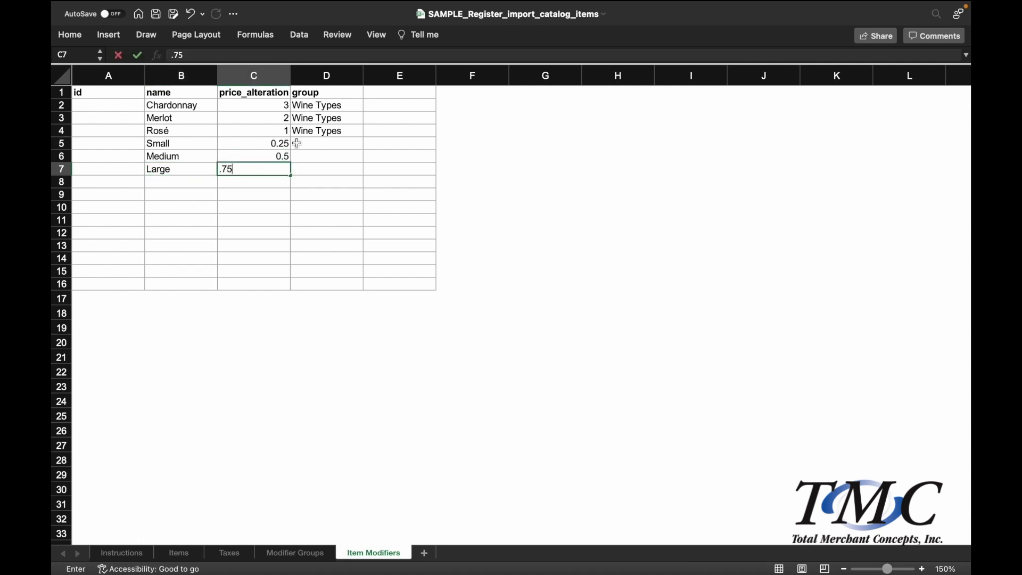
# Assign the Small, Medium and Large modifiers to the Clothing Size group.
pyautogui.click(320, 146)
pyautogui.write('Clothing Size')
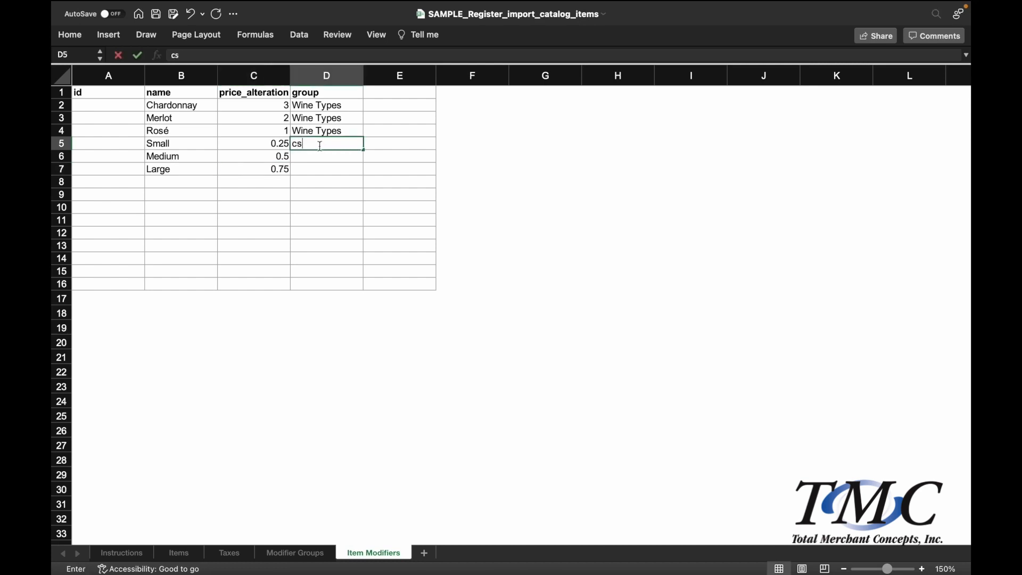
pyautogui.press('Return')
pyautogui.write('clothing Size')
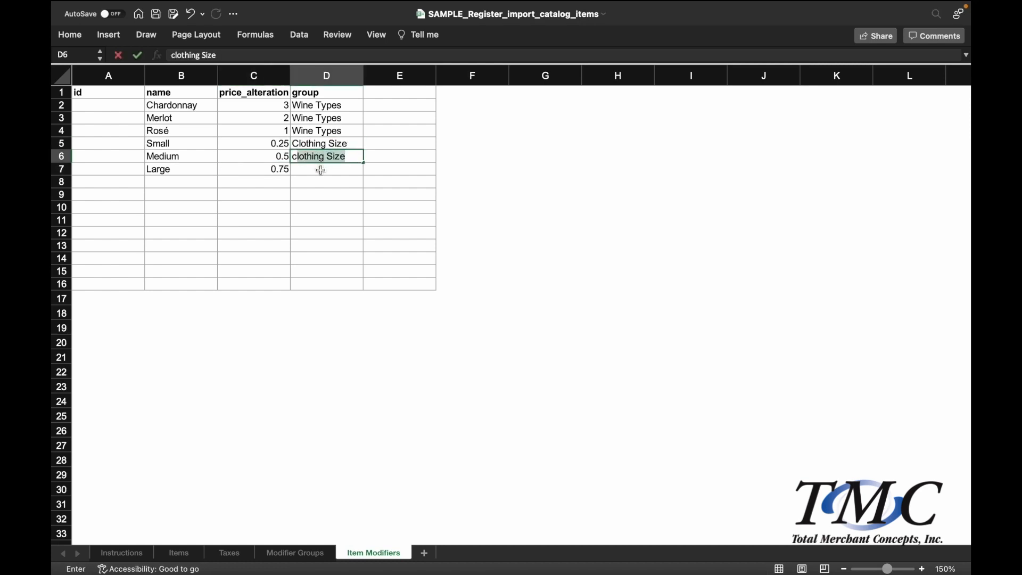
pyautogui.press('Return')
pyautogui.write('clothing Size')
# Enter Black, White and Red as modifier names in rows 8 to 10.
pyautogui.click(201, 186)
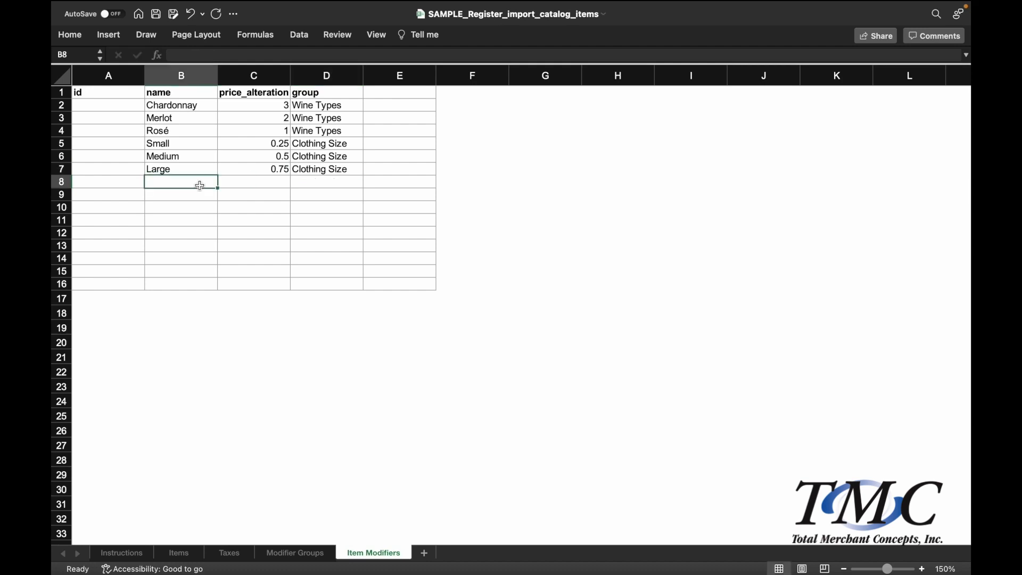
pyautogui.write('Black')
pyautogui.press('Return')
pyautogui.write('White')
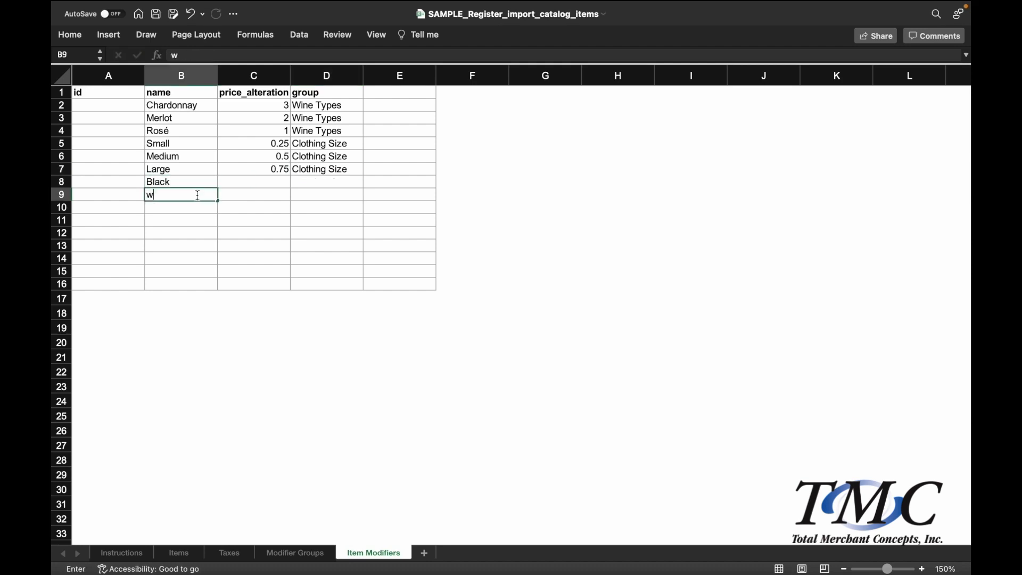
pyautogui.press('Return')
pyautogui.write('Red')
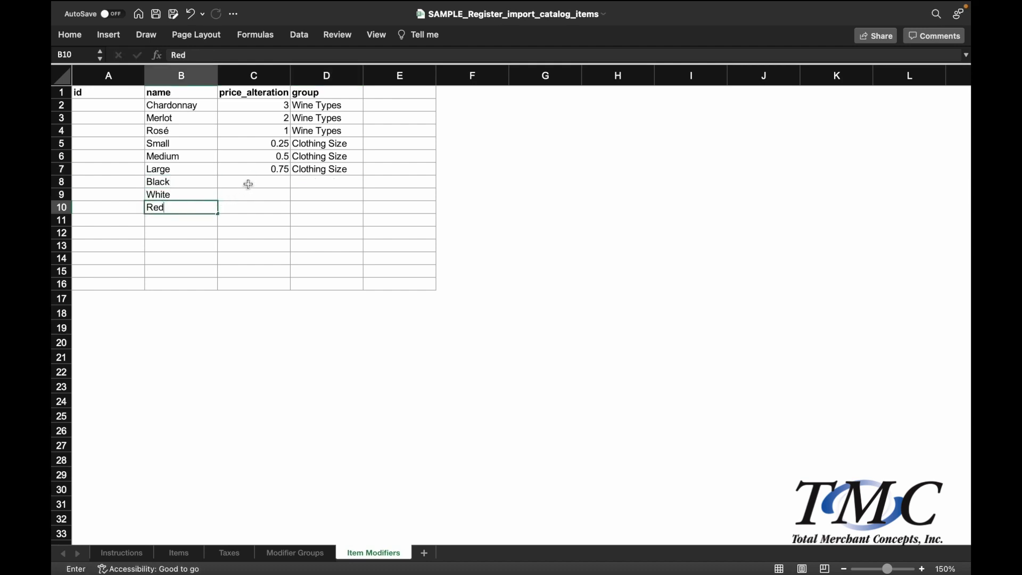
# Set the price_alteration to 0 for the Black, White and Red modifiers.
pyautogui.click(249, 184)
pyautogui.write('0')
pyautogui.press('Return')
pyautogui.write('0')
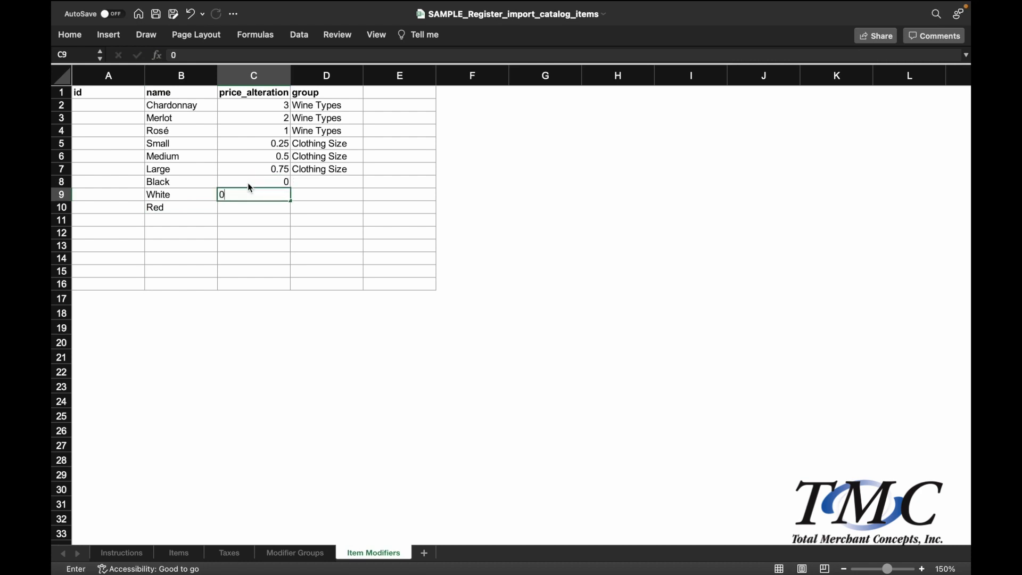
pyautogui.press('Return')
pyautogui.write('0')
# Assign the Black, White and Red modifiers to the T-Shirt Color group.
pyautogui.click(312, 181)
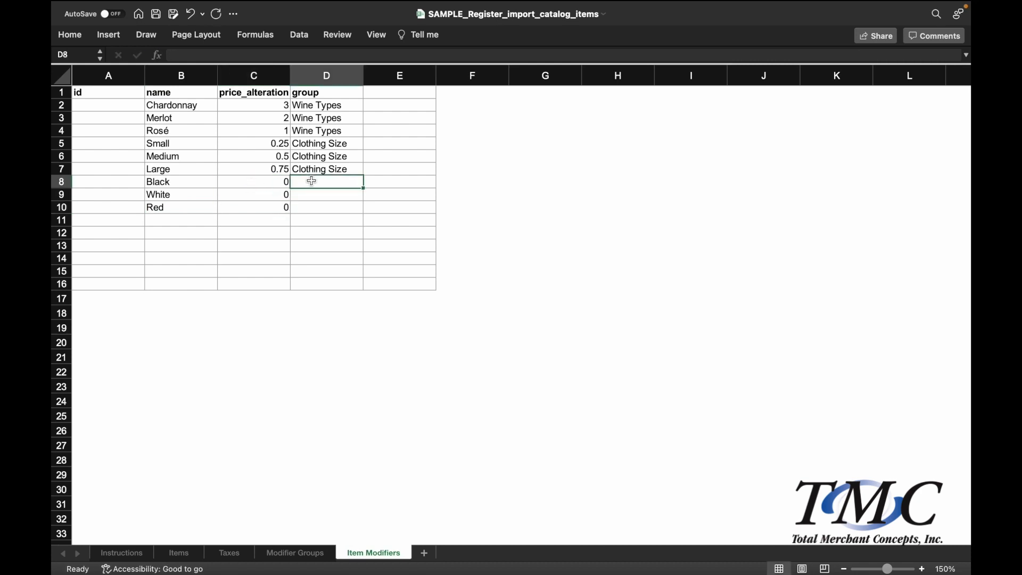
pyautogui.write('T-Shirt Color')
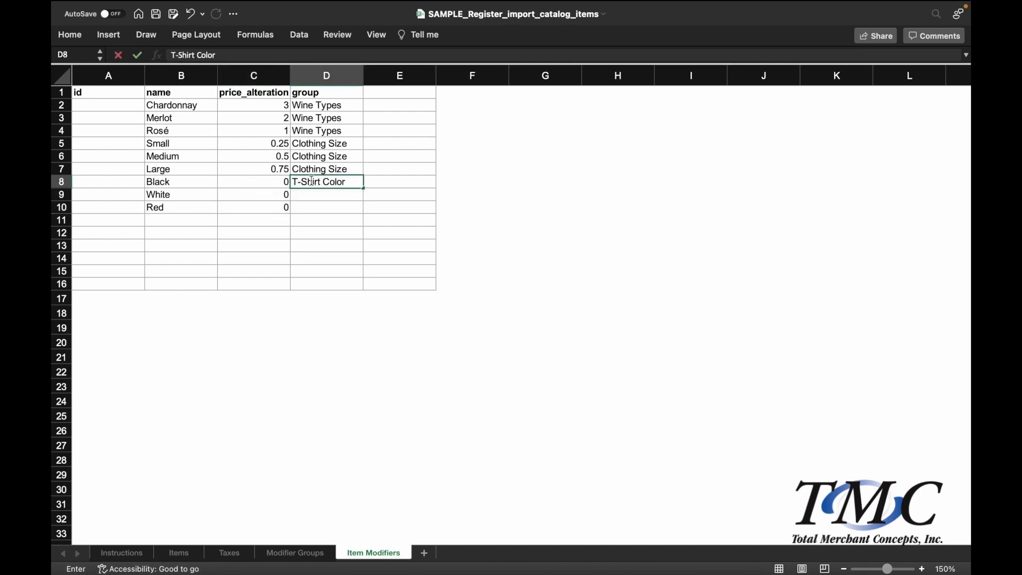
pyautogui.click(308, 195)
pyautogui.write('t')
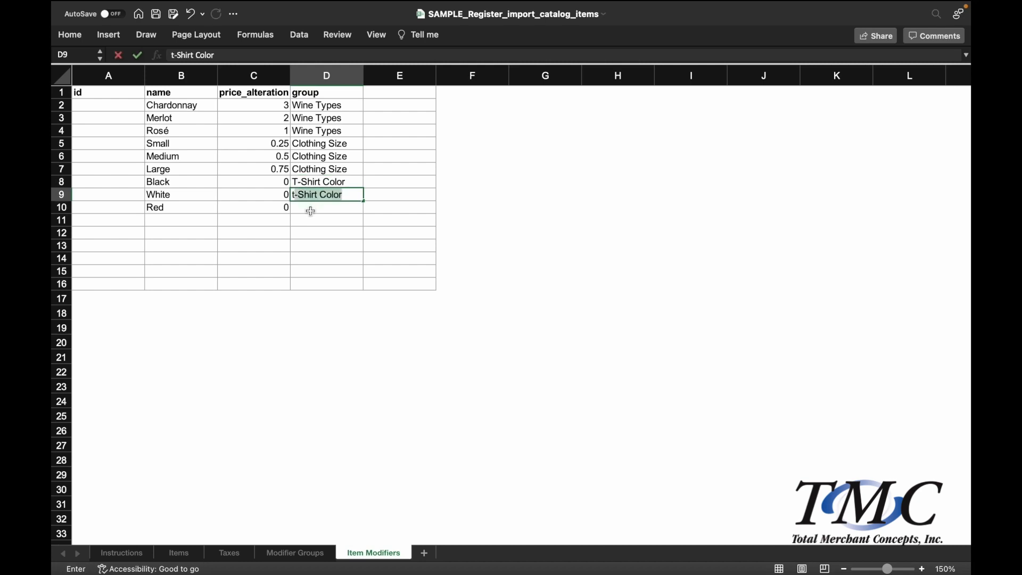
pyautogui.press('Return')
pyautogui.write('t-Shirt Color')
pyautogui.press('Return')
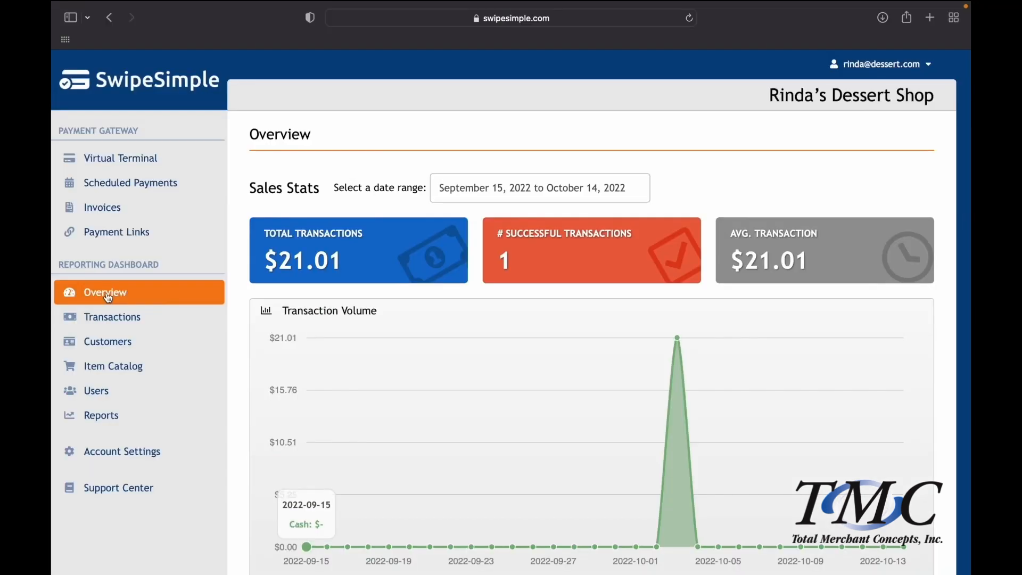
# In the SwipeSimple web dashboard, import SAMPLE_Register_import_catalog_items.xlsx from the Desktop into the Item Catalog.
pyautogui.click(111, 365)
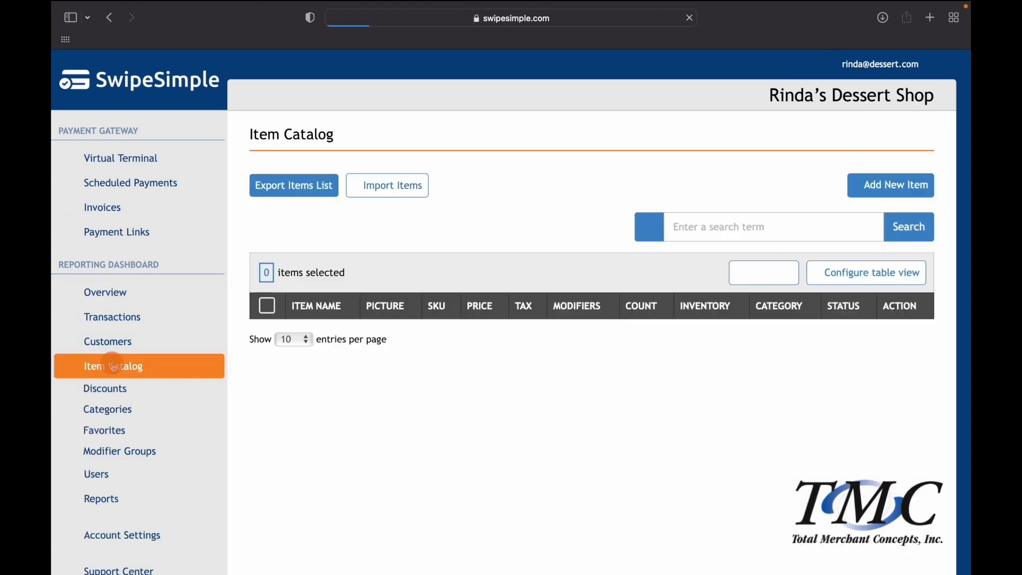
pyautogui.click(392, 194)
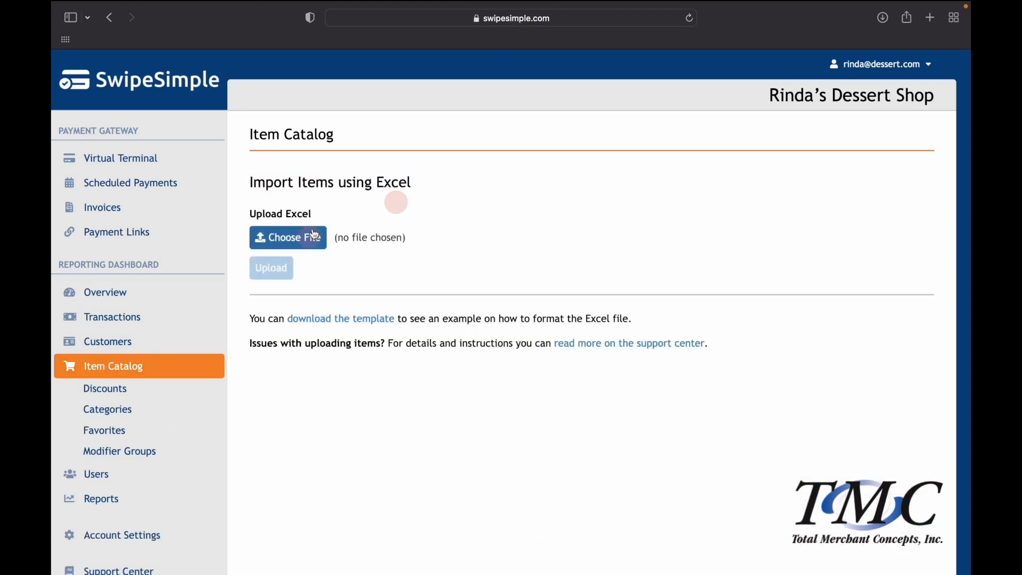
pyautogui.click(312, 238)
pyautogui.doubleClick(400, 244)
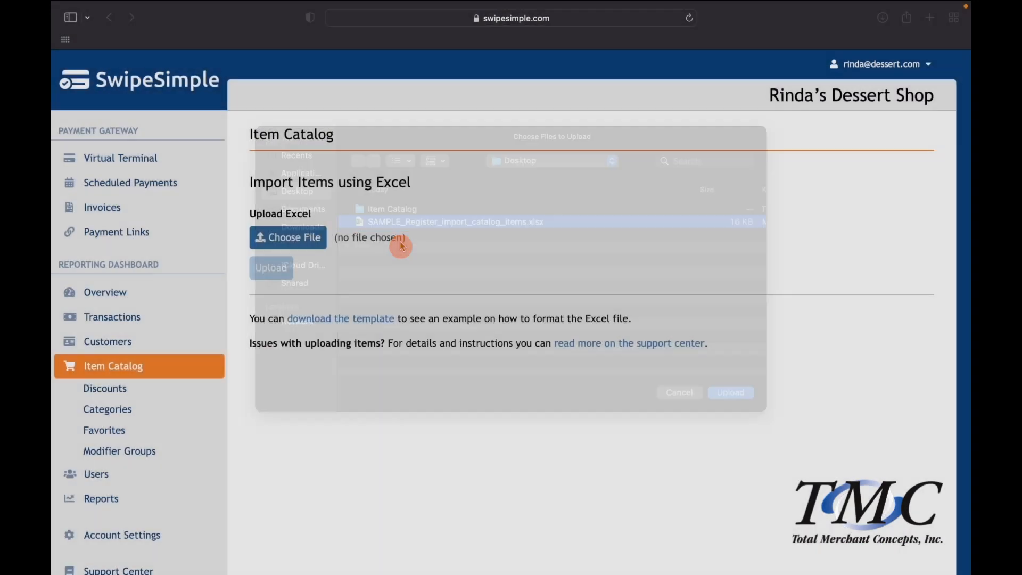
pyautogui.click(273, 268)
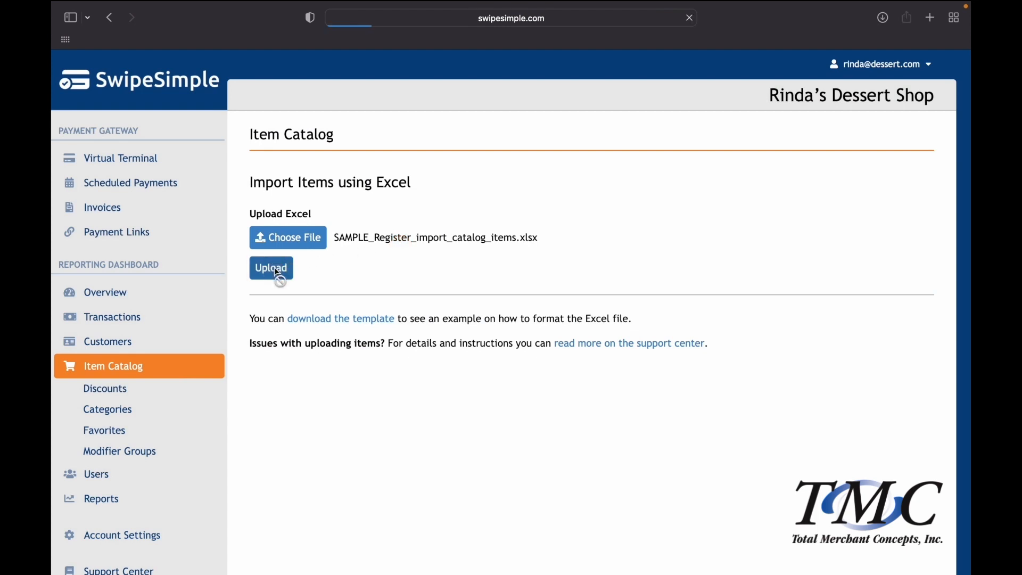